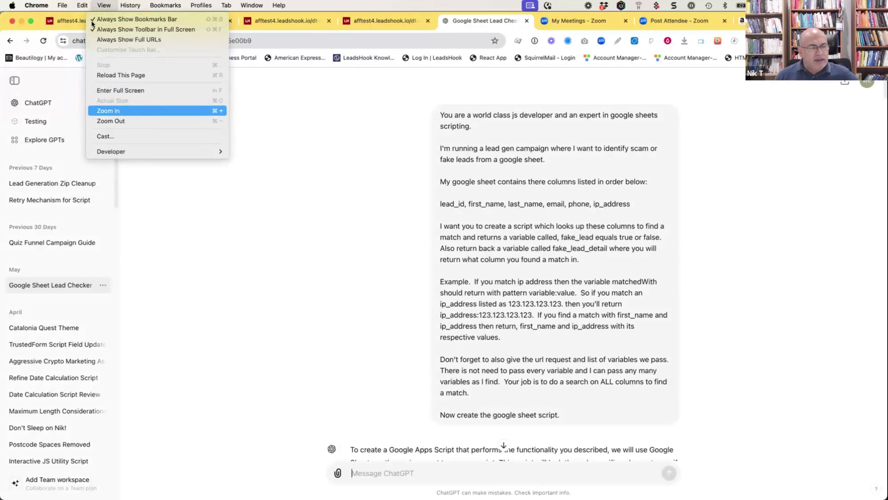
Enlarge the page text and examine the Google Sheet Lead Checker chat's prompt, generated scripts and web app deployment instructions
{"action": "left_click", "coordinate": [131, 110]}
{"action": "left_click", "coordinate": [112, 5]}
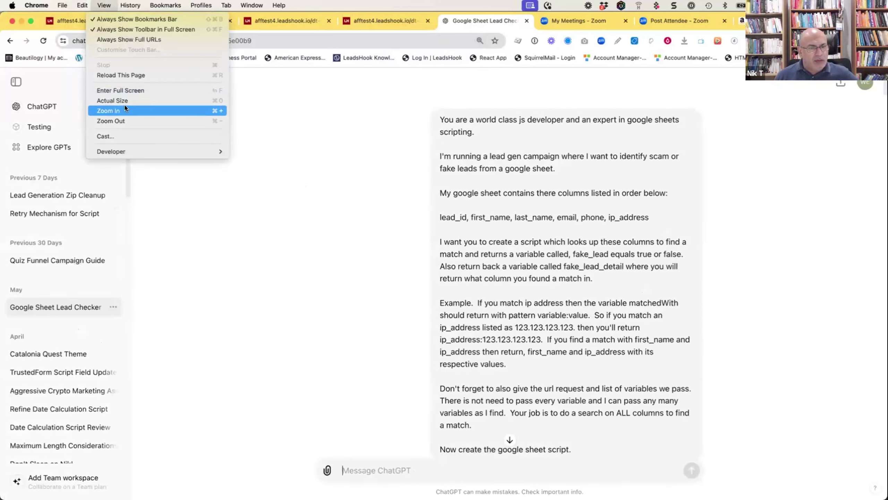
{"action": "left_click", "coordinate": [125, 111]}
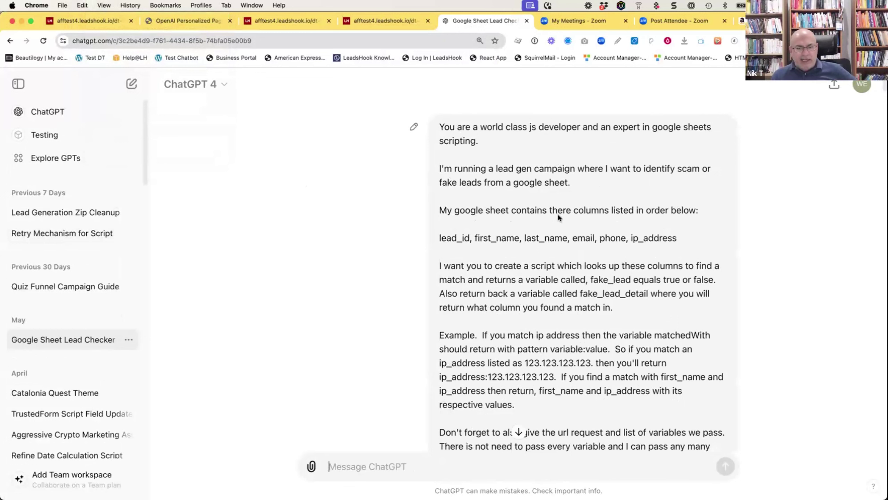
{"action": "scroll", "coordinate": [567, 263], "scroll_direction": "down", "scroll_amount": 3}
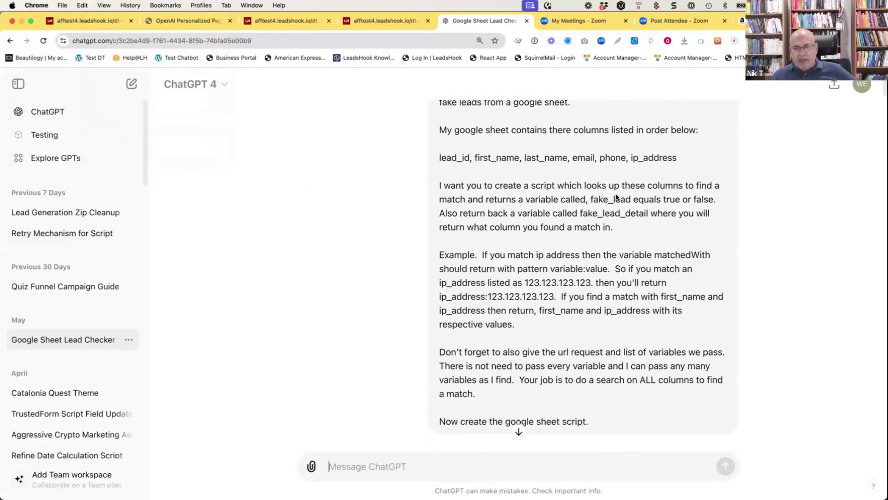
{"action": "scroll", "coordinate": [611, 208], "scroll_direction": "down", "scroll_amount": 3}
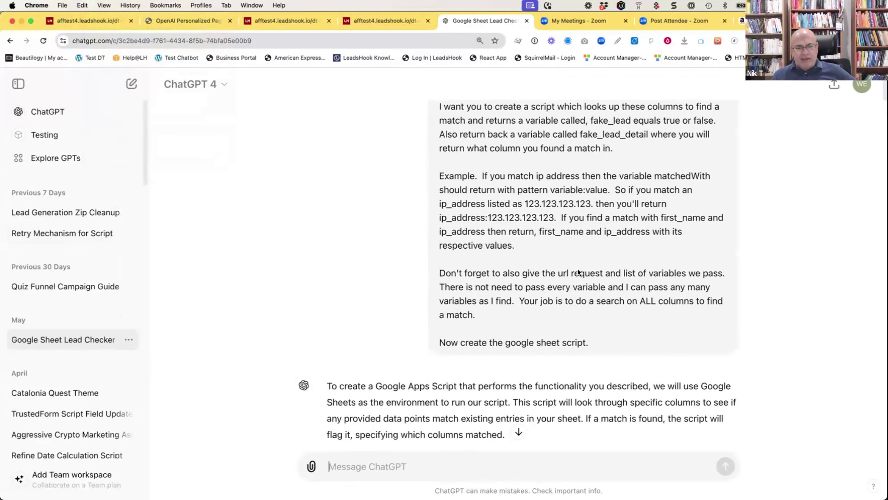
{"action": "scroll", "coordinate": [563, 239], "scroll_direction": "down", "scroll_amount": 6}
{"action": "scroll", "coordinate": [567, 244], "scroll_direction": "down", "scroll_amount": 20}
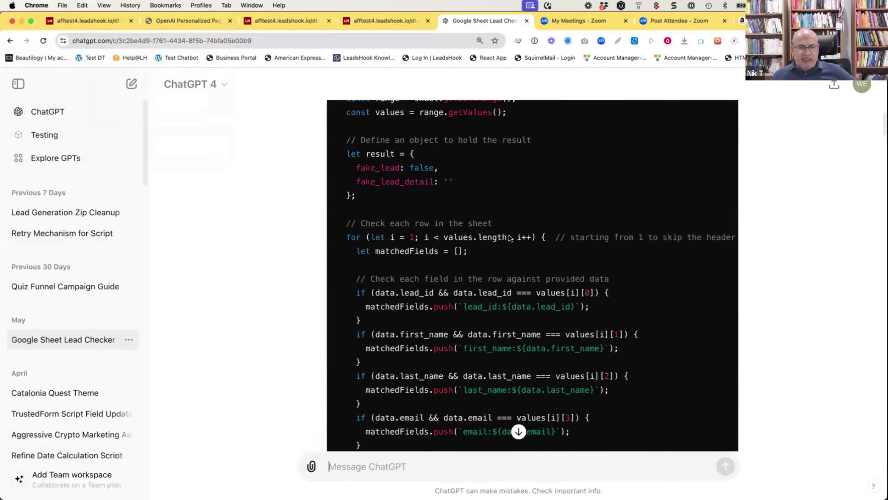
{"action": "scroll", "coordinate": [546, 261], "scroll_direction": "up", "scroll_amount": 20}
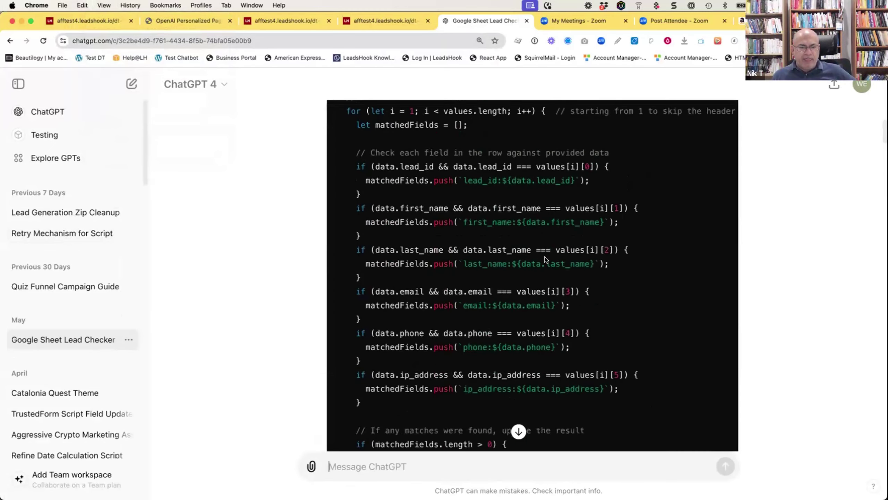
{"action": "scroll", "coordinate": [554, 254], "scroll_direction": "down", "scroll_amount": 20}
{"action": "scroll", "coordinate": [551, 264], "scroll_direction": "down", "scroll_amount": 7}
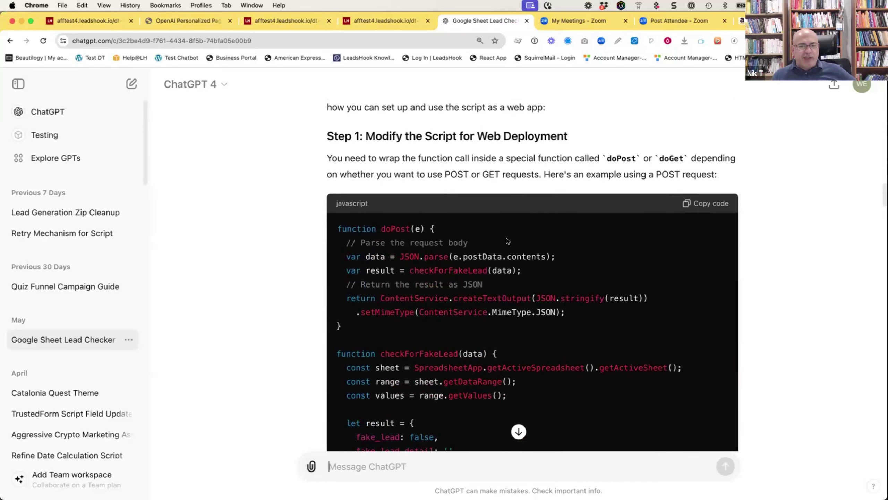
{"action": "scroll", "coordinate": [525, 233], "scroll_direction": "down", "scroll_amount": 8}
{"action": "scroll", "coordinate": [537, 230], "scroll_direction": "down", "scroll_amount": 15}
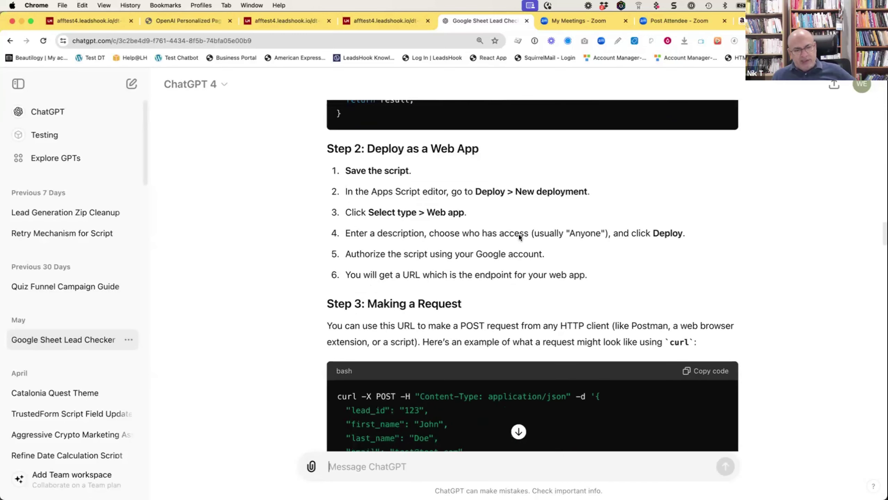
{"action": "scroll", "coordinate": [518, 199], "scroll_direction": "down", "scroll_amount": 10}
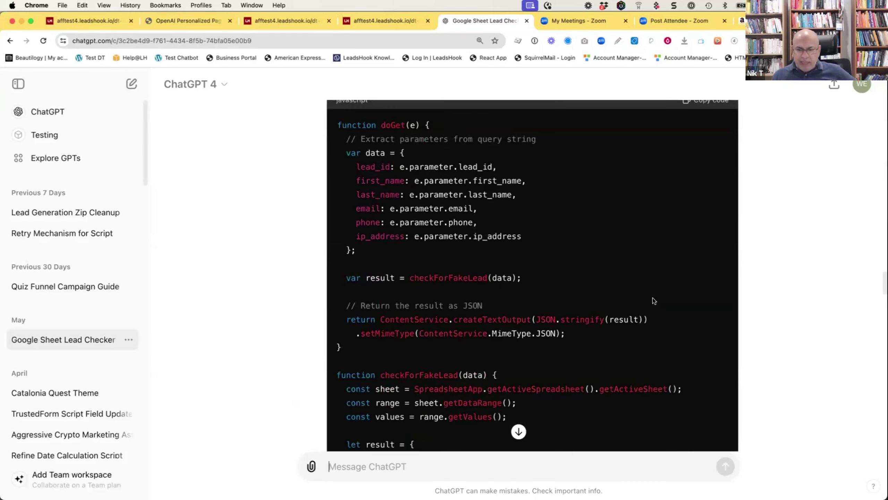
Update the public share link of the Google Sheet Lead Checker chat and copy it
{"action": "left_click", "coordinate": [834, 85]}
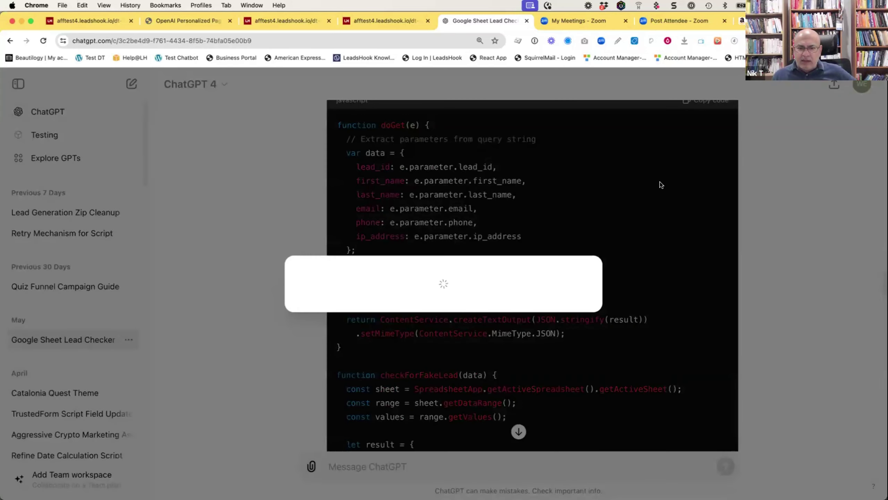
{"action": "left_click", "coordinate": [537, 310]}
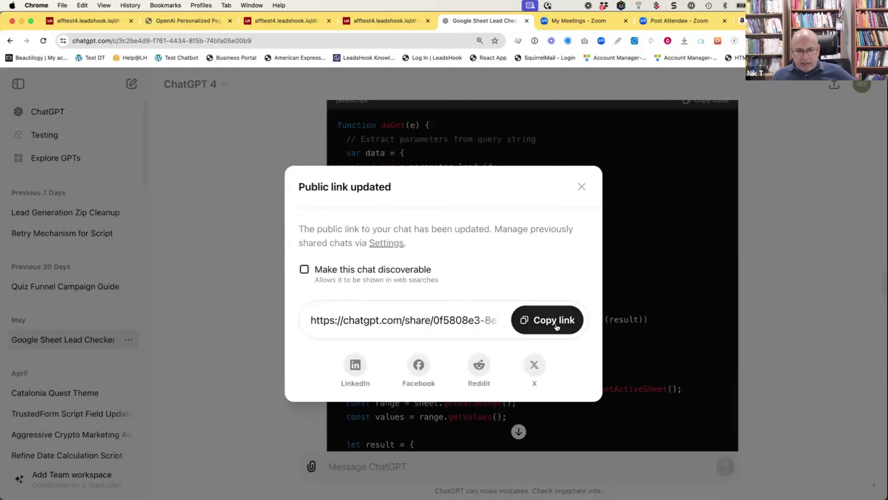
{"action": "left_click", "coordinate": [556, 324]}
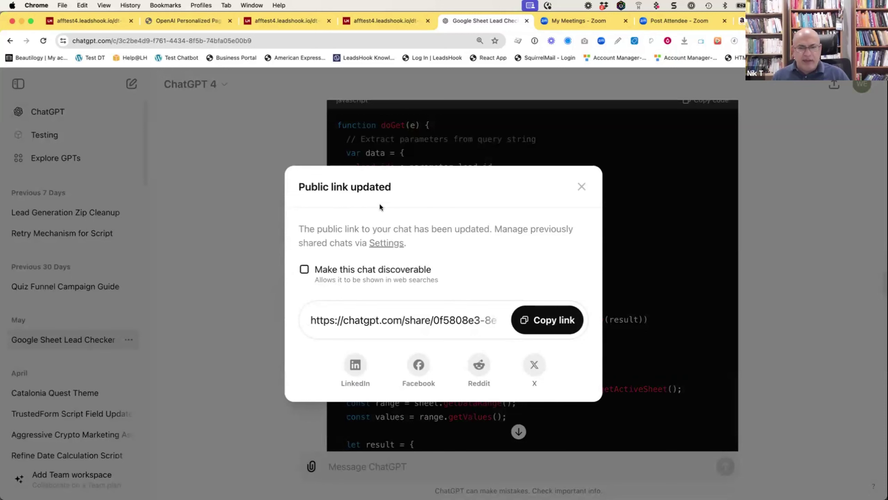
{"action": "left_click", "coordinate": [582, 186]}
Review the rest of the chat, including the follow-up about incomplete column matches and the revised script
{"action": "scroll", "coordinate": [488, 239], "scroll_direction": "down", "scroll_amount": 10}
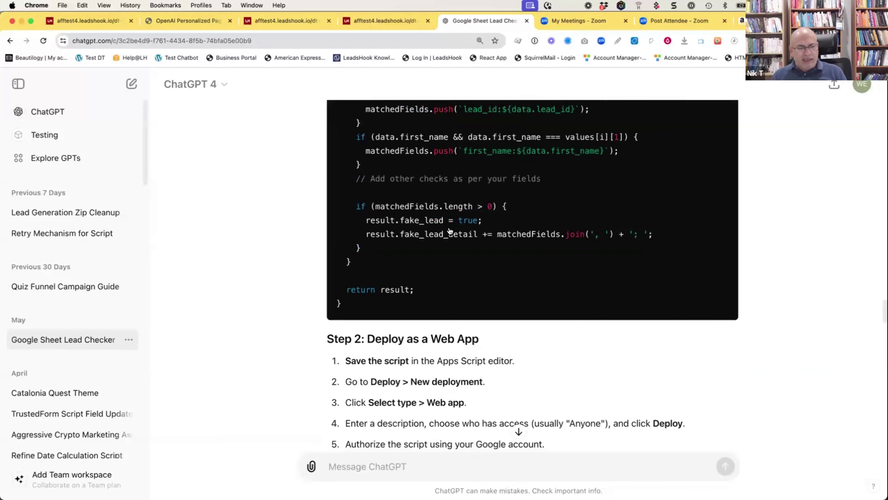
{"action": "left_click", "coordinate": [519, 431]}
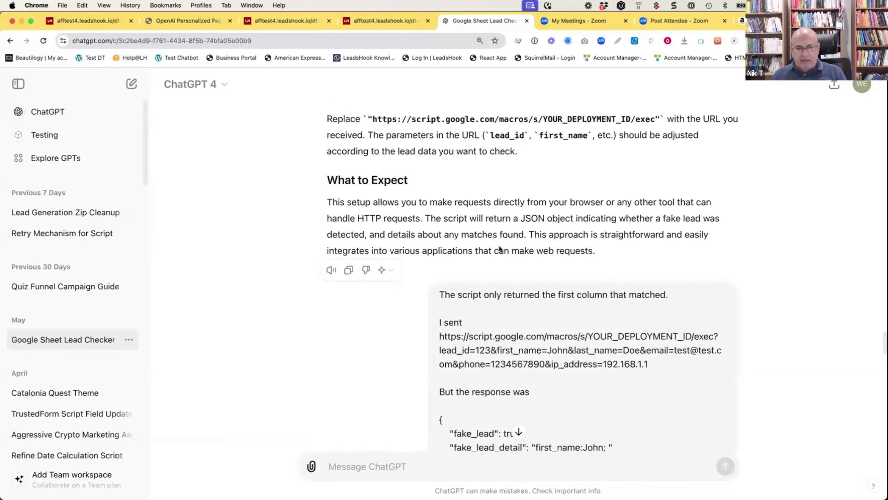
{"action": "scroll", "coordinate": [543, 245], "scroll_direction": "up", "scroll_amount": 15}
{"action": "scroll", "coordinate": [528, 242], "scroll_direction": "down", "scroll_amount": 10}
{"action": "scroll", "coordinate": [527, 245], "scroll_direction": "up", "scroll_amount": 15}
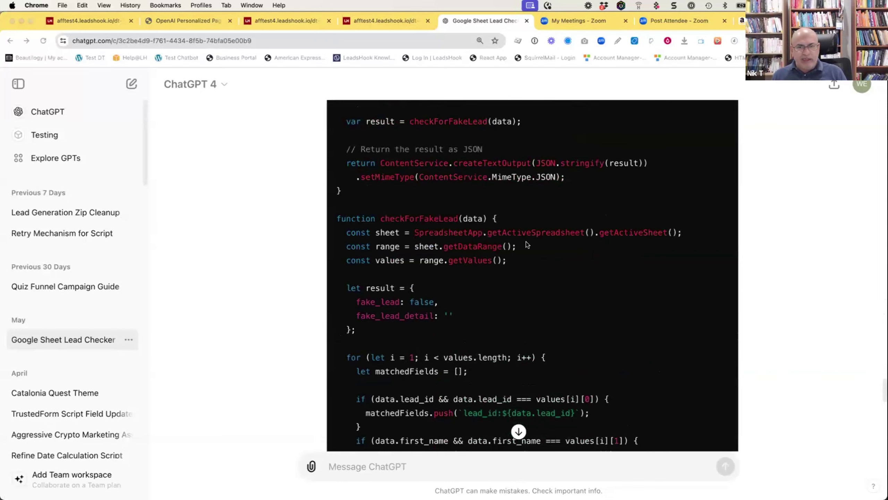
Switch to Firefox and open the Apps Script project of the Database for Duplicate Leads spreadsheet, accepting the signed-in account
{"action": "key", "text": "super+Tab"}
{"action": "key", "text": "super+Tab"}
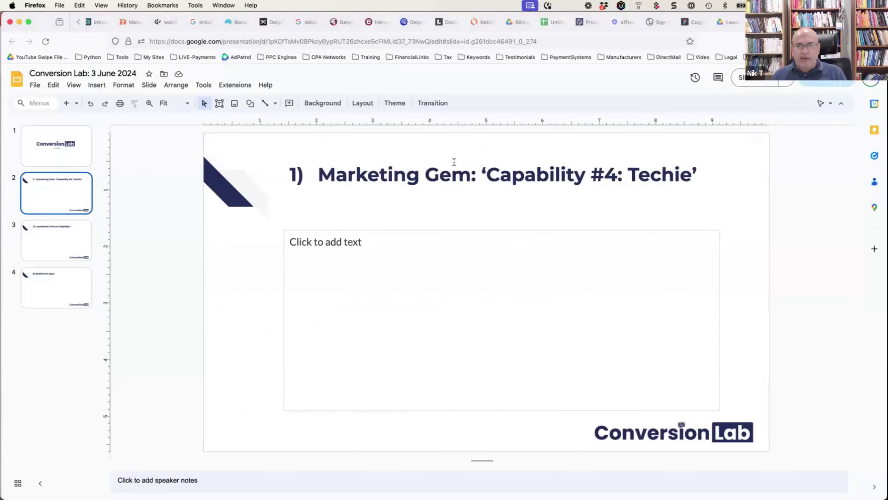
{"action": "key", "text": "ctrl+Tab"}
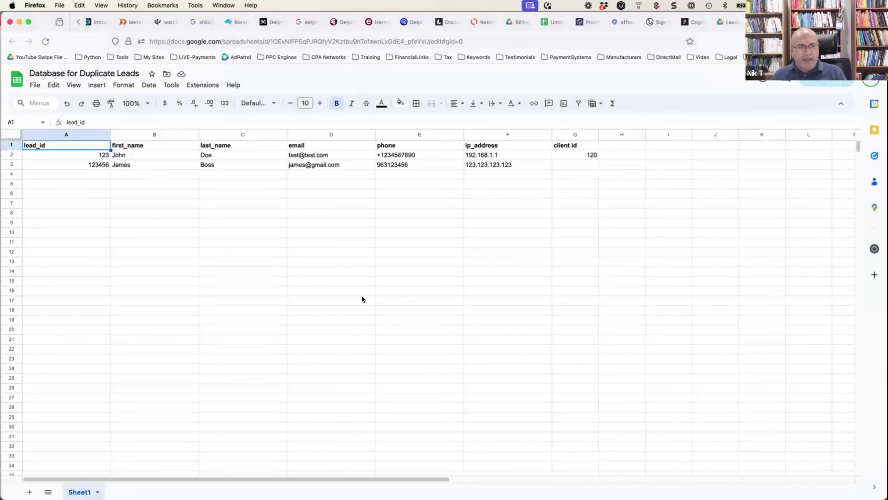
{"action": "left_click", "coordinate": [195, 84]}
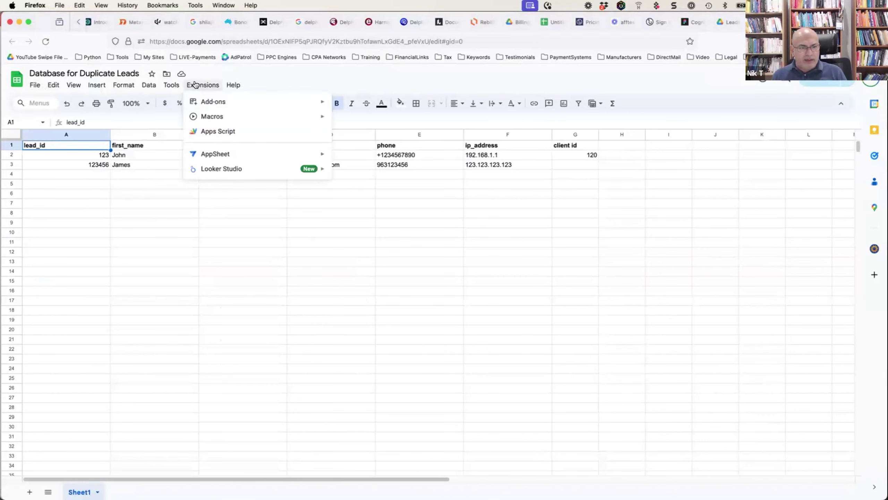
{"action": "left_click", "coordinate": [225, 130]}
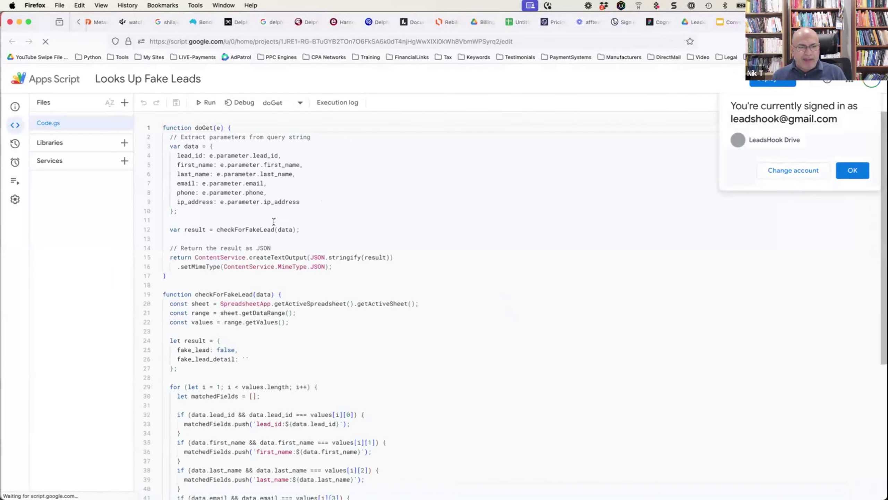
{"action": "left_click", "coordinate": [842, 170]}
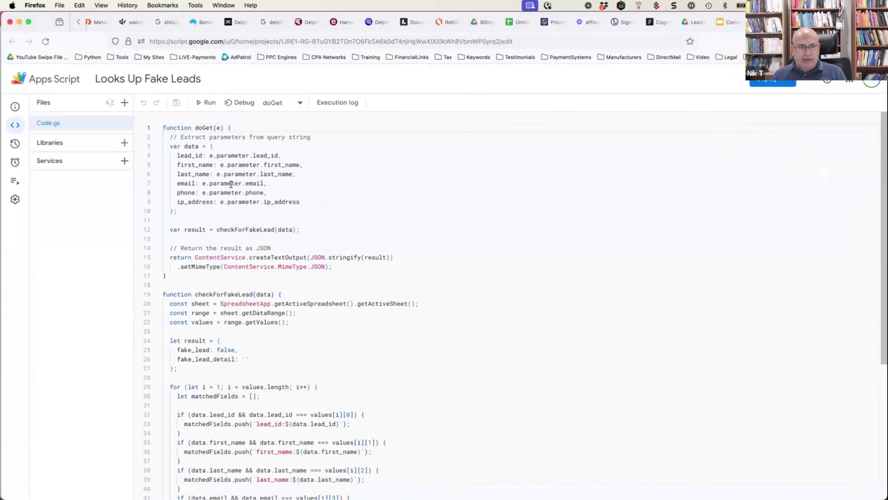
Examine the doGet and checkForFakeLead functions in Code.gs from beginning to end
{"action": "scroll", "coordinate": [294, 274], "scroll_direction": "down", "scroll_amount": 5}
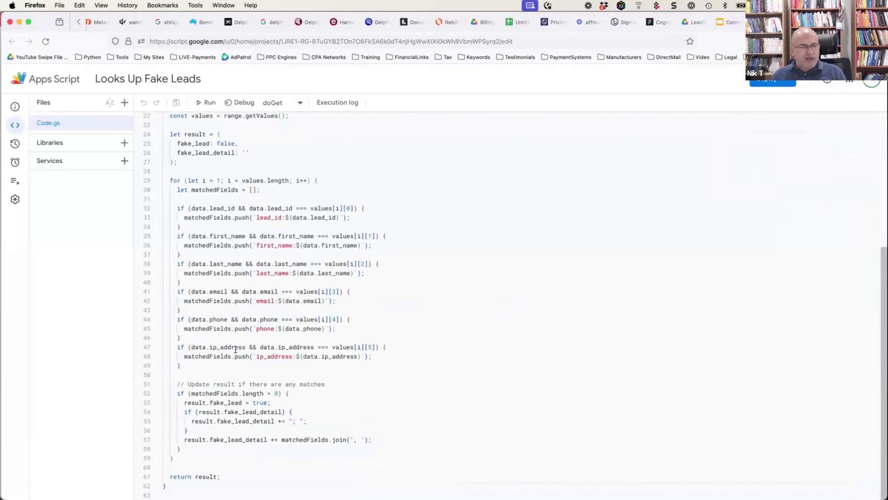
{"action": "scroll", "coordinate": [247, 435], "scroll_direction": "up", "scroll_amount": 5}
{"action": "scroll", "coordinate": [273, 374], "scroll_direction": "down", "scroll_amount": 5}
{"action": "scroll", "coordinate": [274, 374], "scroll_direction": "up", "scroll_amount": 5}
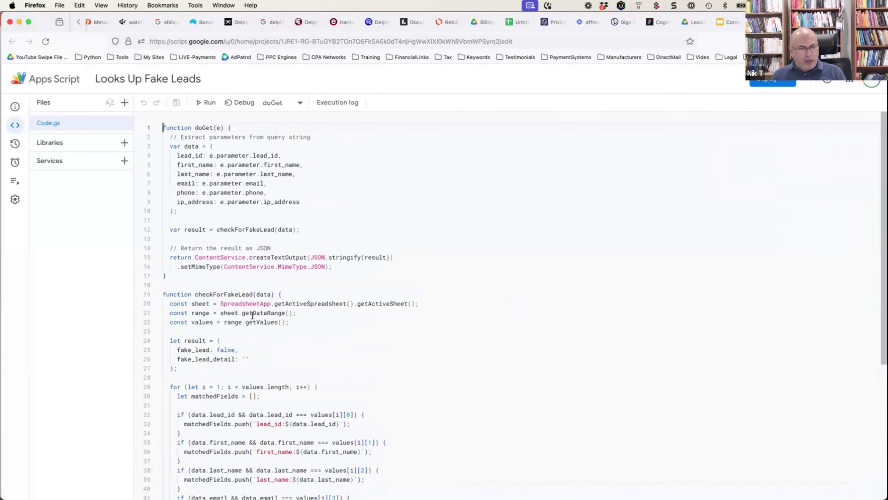
{"action": "scroll", "coordinate": [276, 308], "scroll_direction": "down", "scroll_amount": 5}
{"action": "scroll", "coordinate": [280, 244], "scroll_direction": "up", "scroll_amount": 5}
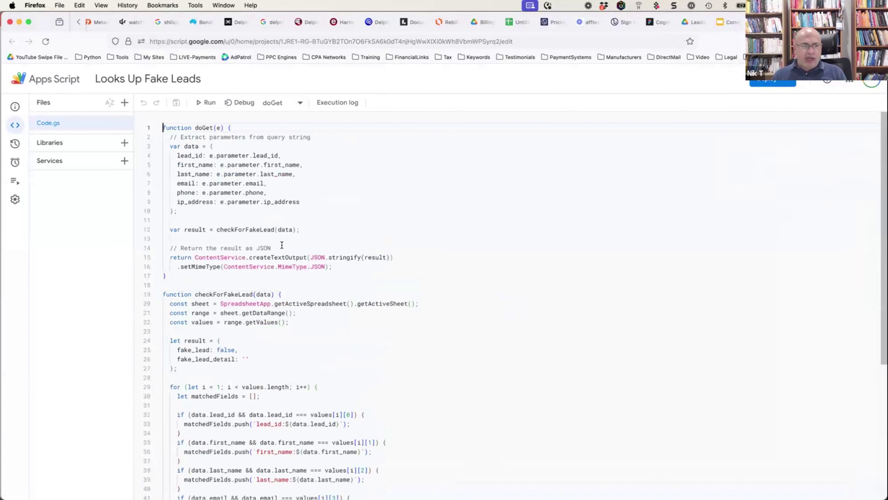
{"action": "scroll", "coordinate": [282, 245], "scroll_direction": "down", "scroll_amount": 5}
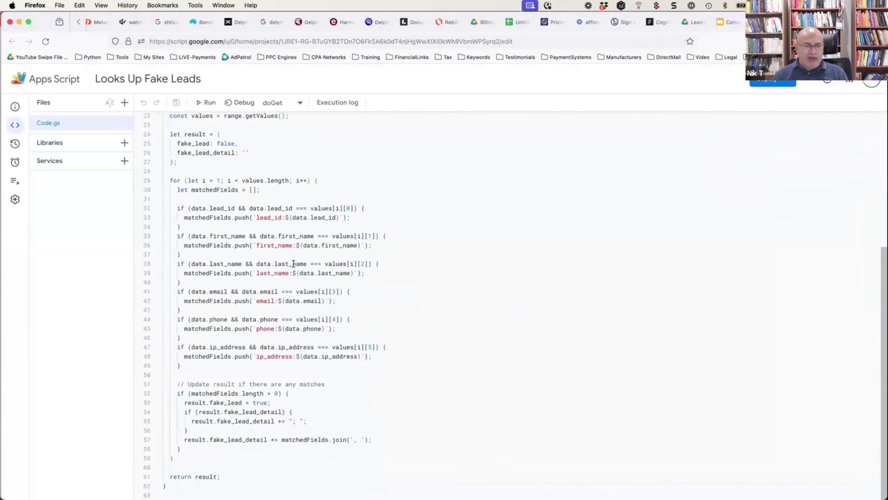
{"action": "scroll", "coordinate": [274, 381], "scroll_direction": "up", "scroll_amount": 5}
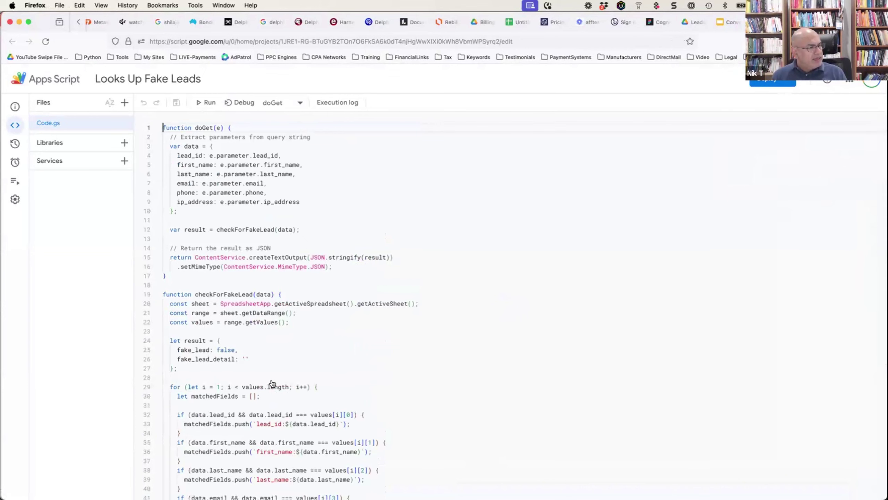
Switch to Insomnia, enlarge its window and examine the Lookup Fake Leads GET request's script URL and query parameters
{"action": "key", "text": "super+Tab"}
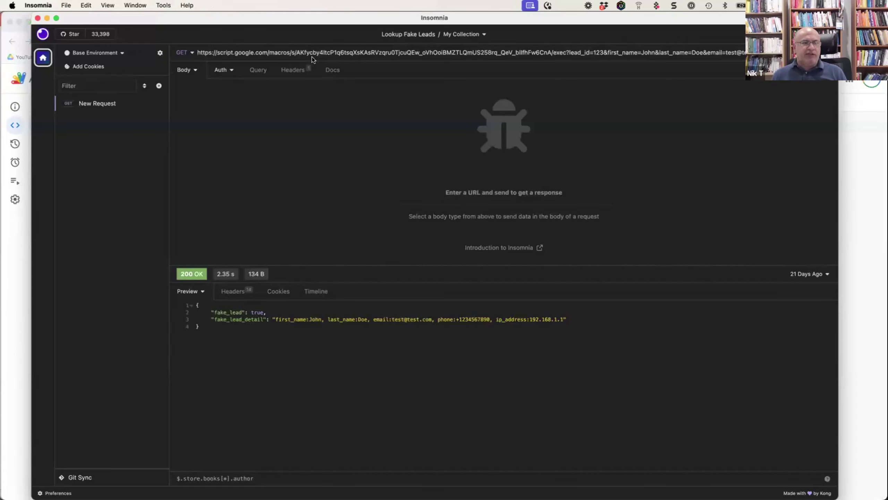
{"action": "left_click_drag", "start_coordinate": [245, 16], "coordinate": [210, 9]}
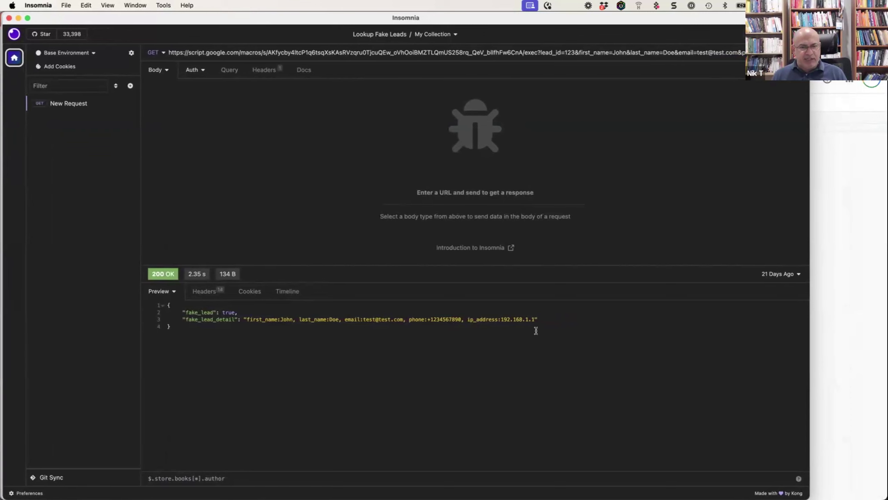
{"action": "key", "text": "ctrl+alt+Return"}
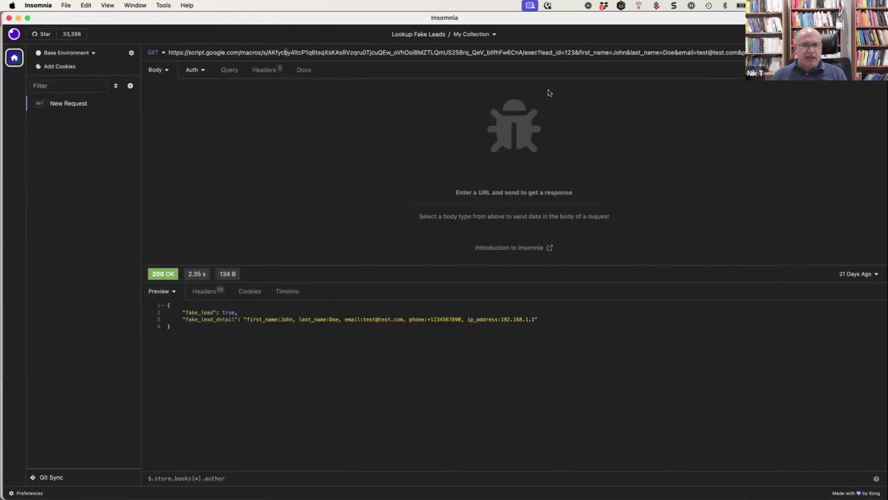
{"action": "left_click_drag", "start_coordinate": [611, 52], "coordinate": [752, 52]}
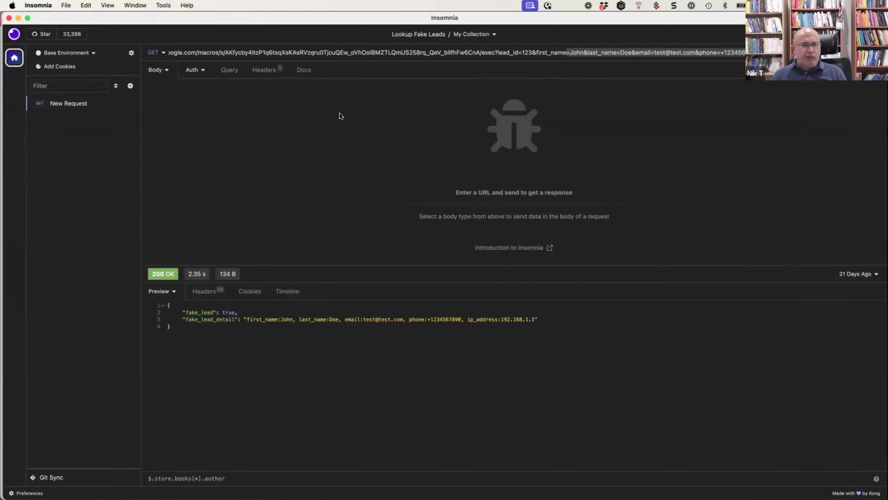
{"action": "left_click_drag", "start_coordinate": [245, 53], "coordinate": [599, 57]}
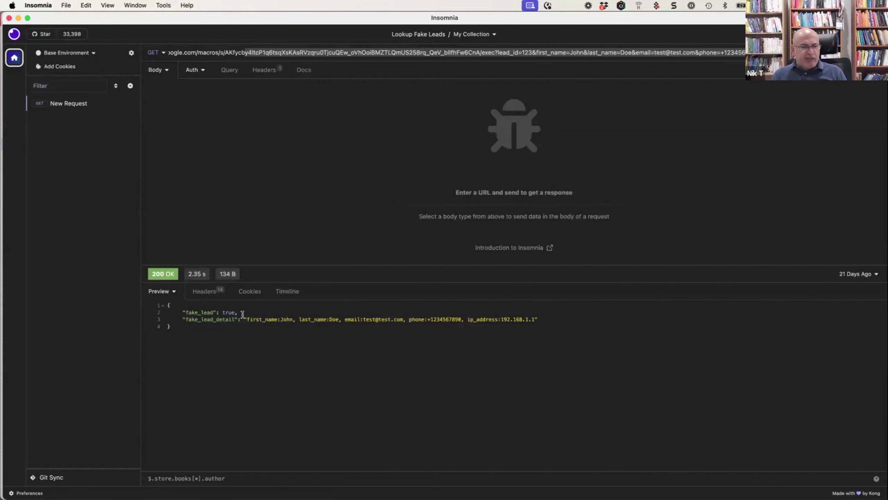
Highlight the fake_lead and fake_lead_detail fields in the JSON response, and return to the ChatGPT conversation in Chrome
{"action": "left_click_drag", "start_coordinate": [243, 313], "coordinate": [182, 312]}
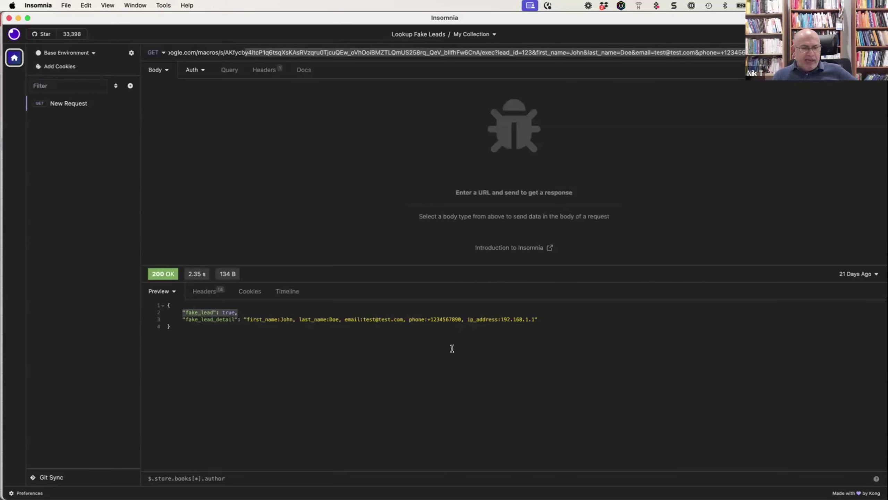
{"action": "left_click_drag", "start_coordinate": [538, 319], "coordinate": [168, 320]}
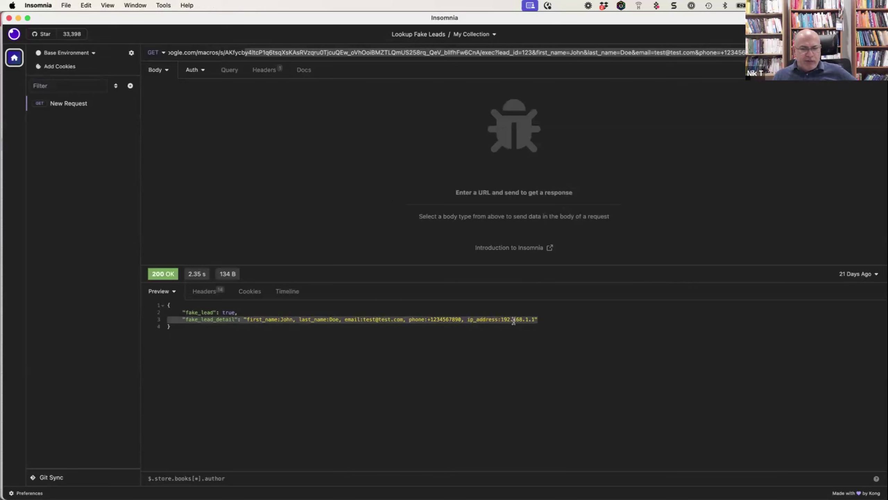
{"action": "left_click", "coordinate": [556, 319]}
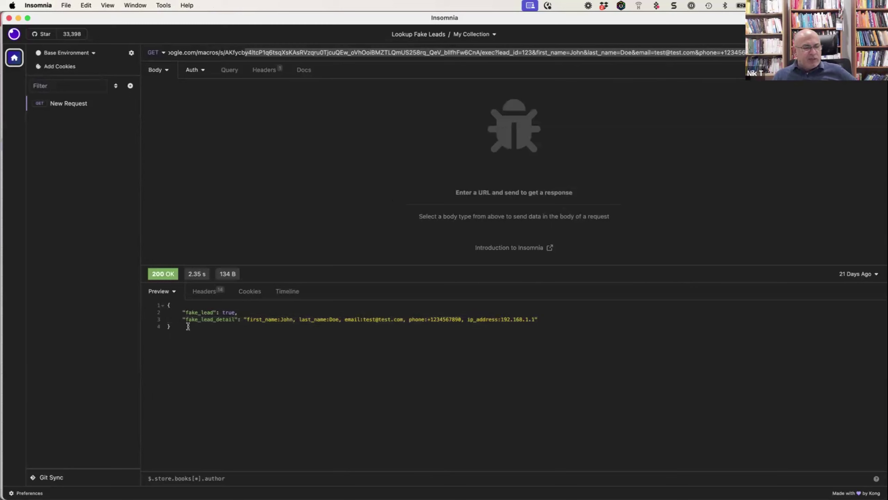
{"action": "left_click_drag", "start_coordinate": [179, 324], "coordinate": [141, 299]}
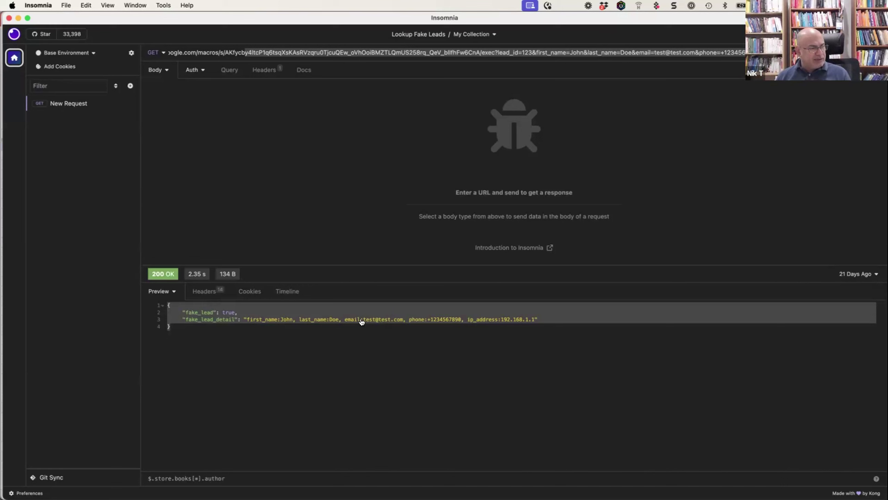
{"action": "key", "text": "super+Tab"}
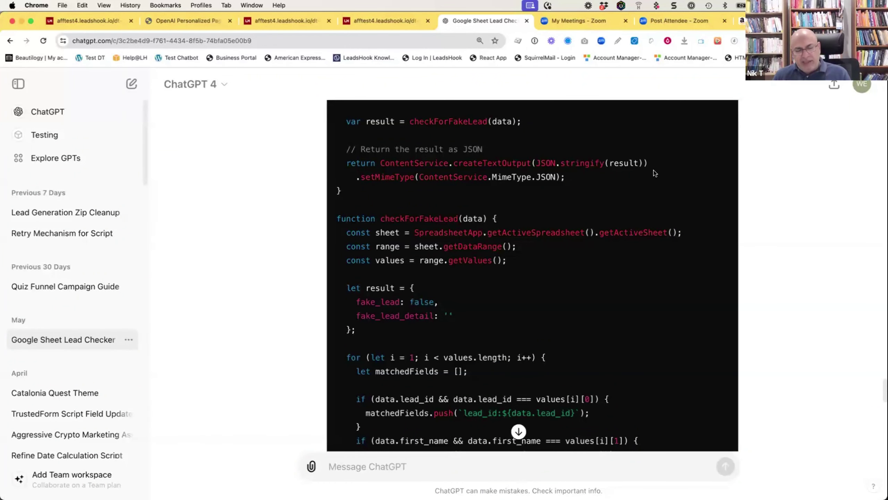
Review the checkForFakeLead code in ChatGPT, and switch to Firefox to view the Database for Duplicate Leads sheet and its Looks Up Fake Leads script
{"action": "scroll", "coordinate": [655, 174], "scroll_direction": "down", "scroll_amount": 10}
{"action": "scroll", "coordinate": [639, 179], "scroll_direction": "up", "scroll_amount": 8}
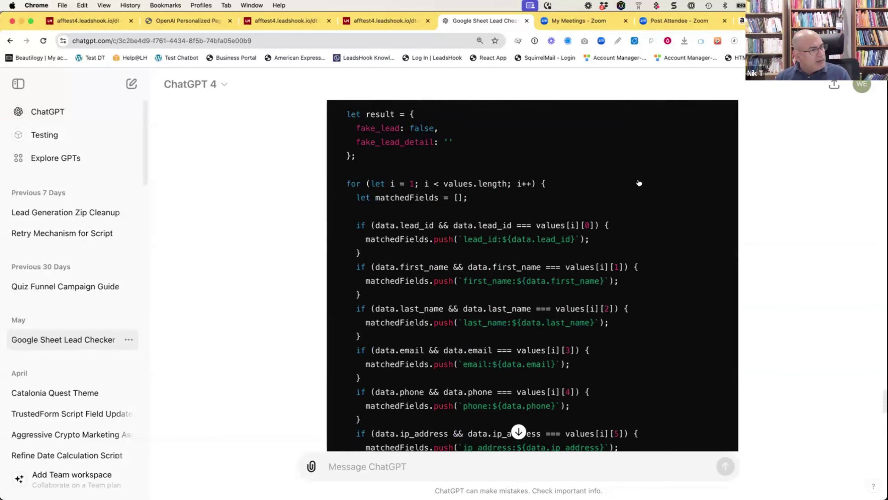
{"action": "key", "text": "super+Tab"}
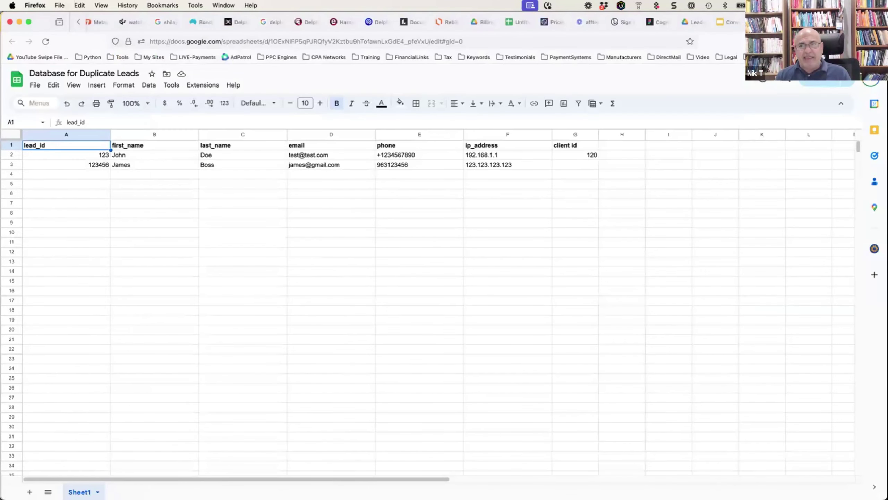
{"action": "key", "text": "ctrl+Tab"}
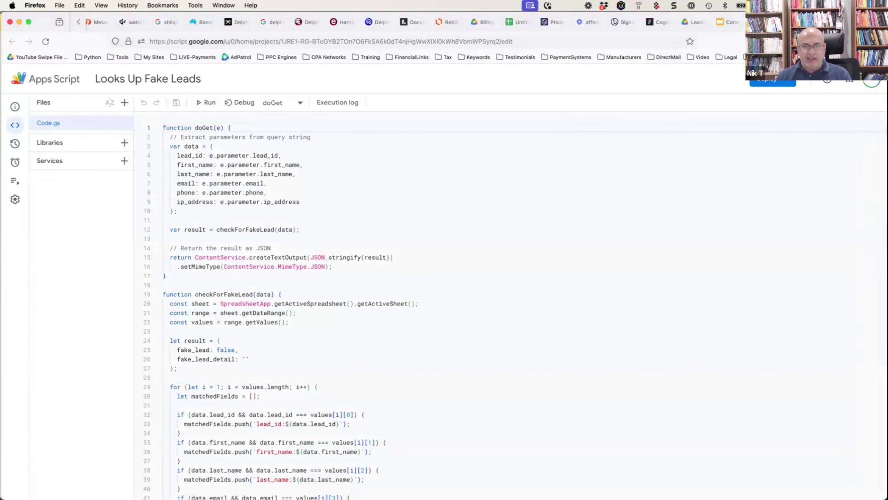
{"action": "key", "text": "ctrl+shift+Tab"}
{"action": "left_click", "coordinate": [204, 86]}
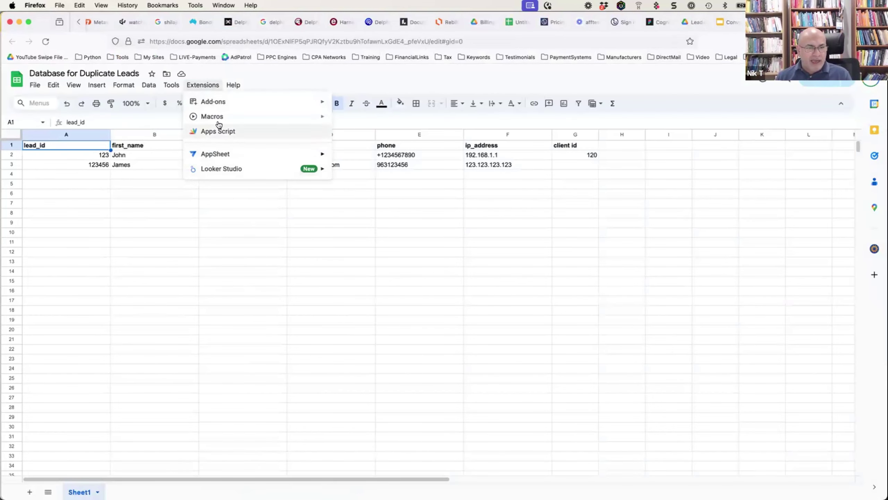
{"action": "left_click", "coordinate": [705, 80]}
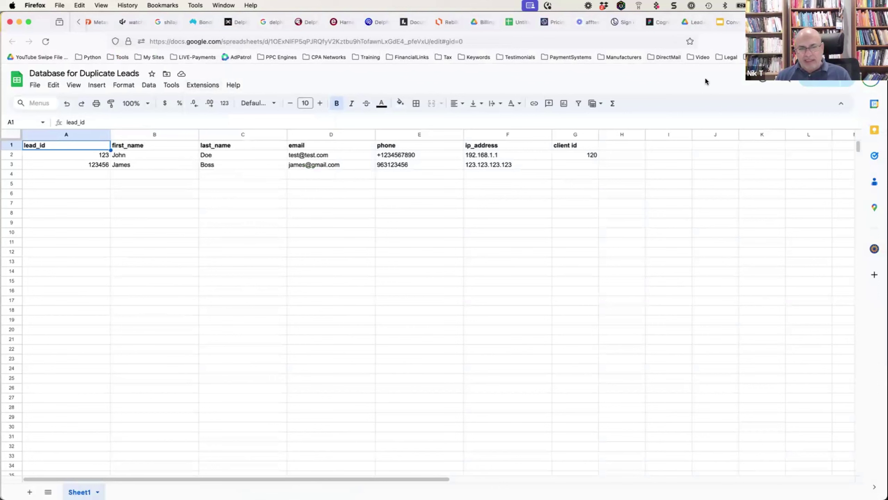
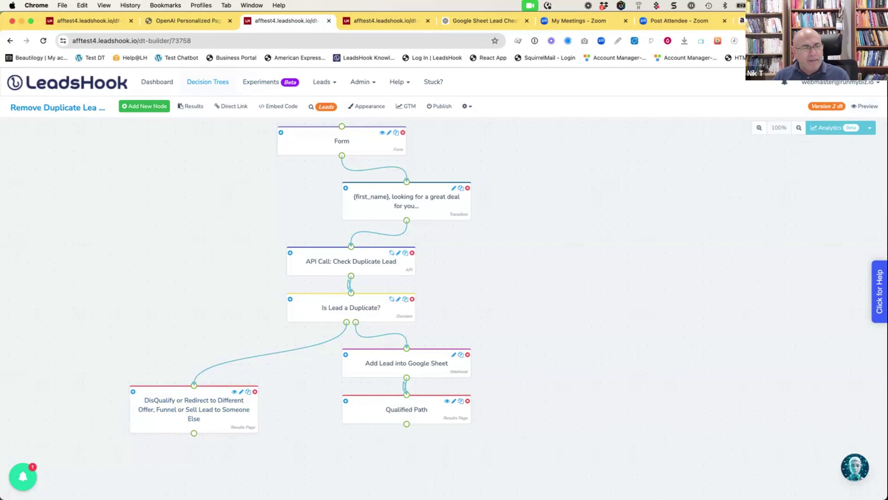
Search for noom in a new browser tab and bring up Noom's weight loss goal survey
{"action": "key", "text": "super+t"}
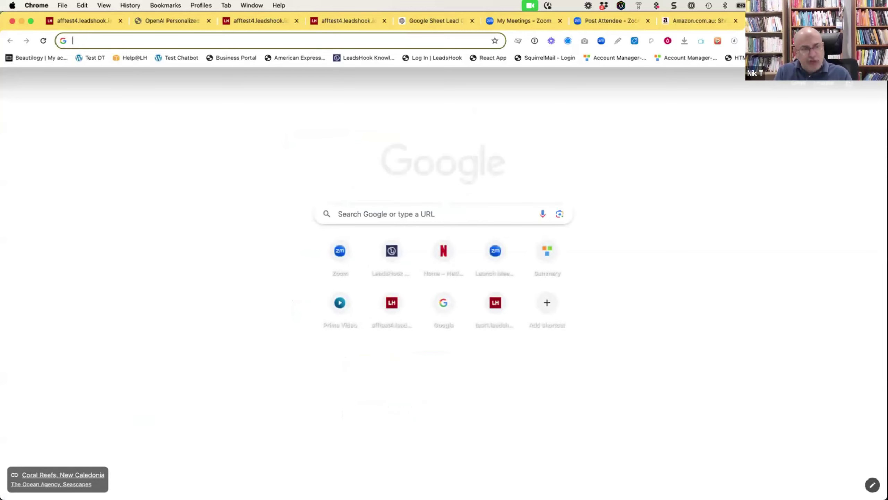
{"action": "type", "text": "noom"}
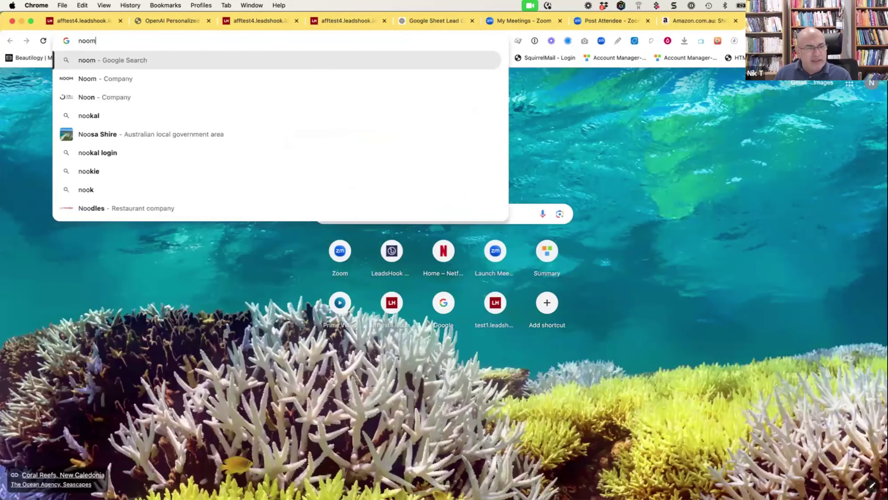
{"action": "key", "text": "Return"}
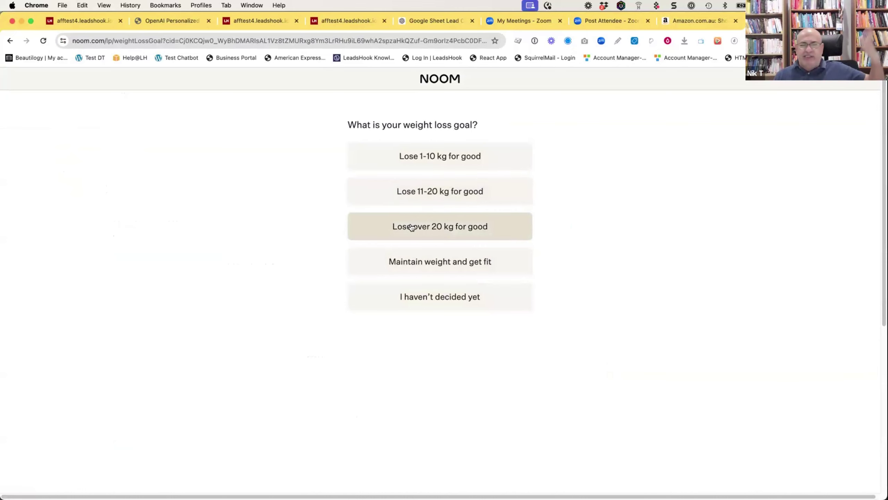
Answer the Noom survey with the goal Lose 11-20 kg for good, sex Male and gender Woman, advancing to the height question
{"action": "left_click", "coordinate": [413, 192]}
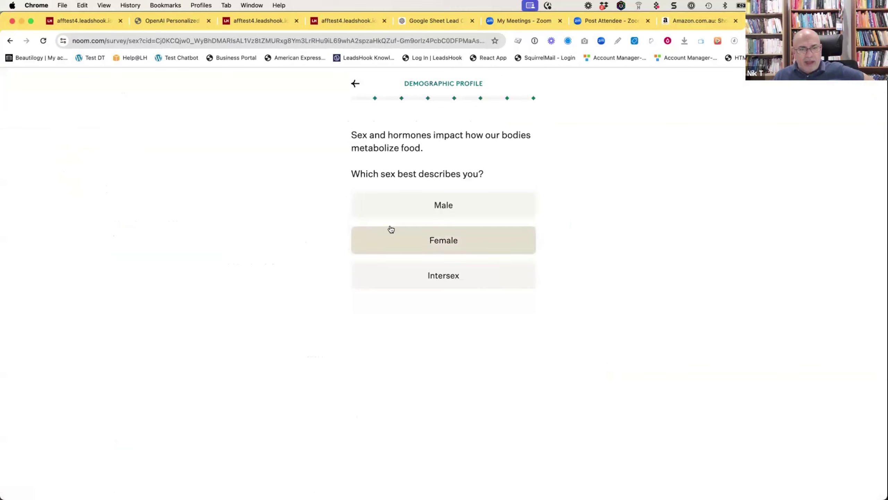
{"action": "left_click", "coordinate": [399, 207]}
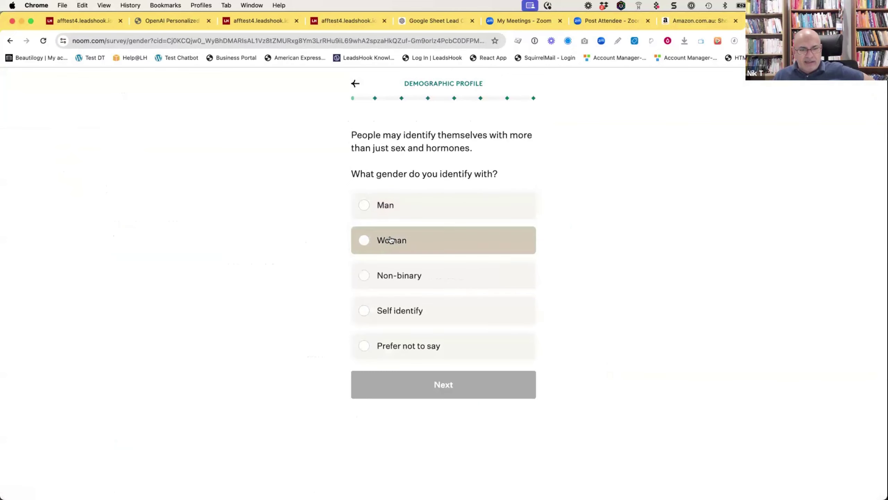
{"action": "left_click", "coordinate": [388, 241]}
{"action": "left_click", "coordinate": [434, 383]}
{"action": "left_click", "coordinate": [429, 237]}
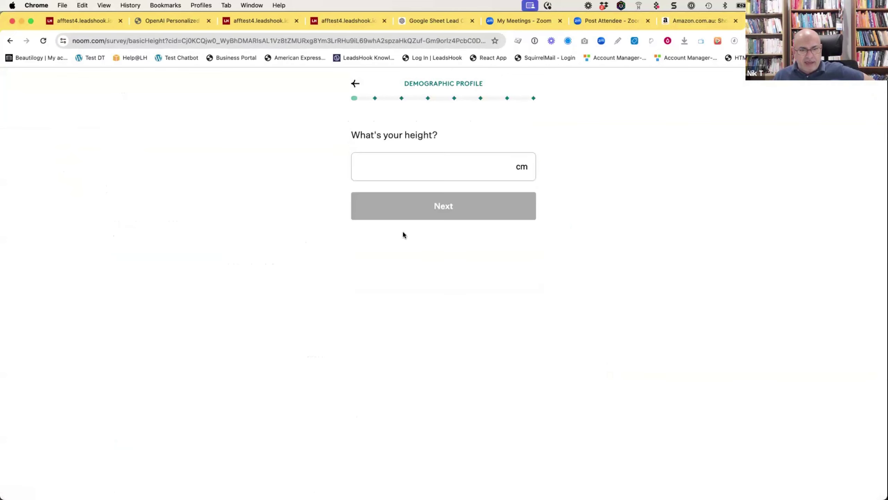
Submit a height of 150 cm and a current weight of 100 kg in the demographic profile
{"action": "left_click", "coordinate": [424, 168]}
{"action": "type", "text": "150"}
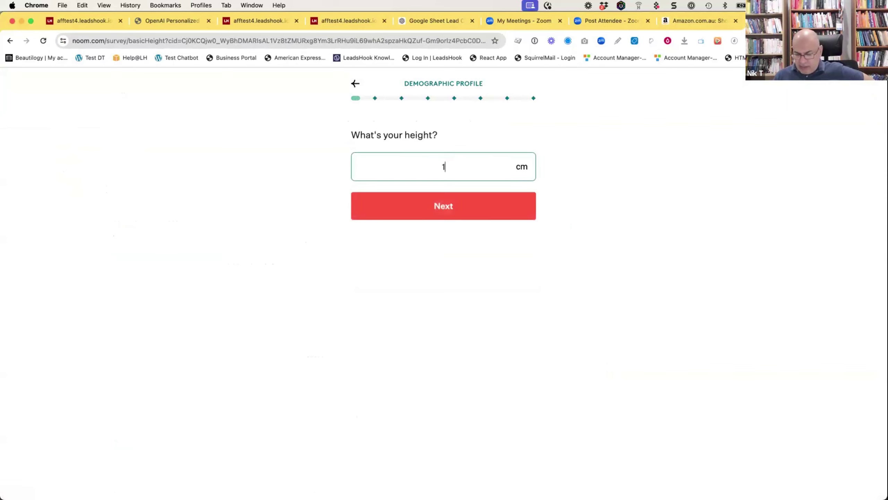
{"action": "left_click", "coordinate": [397, 207]}
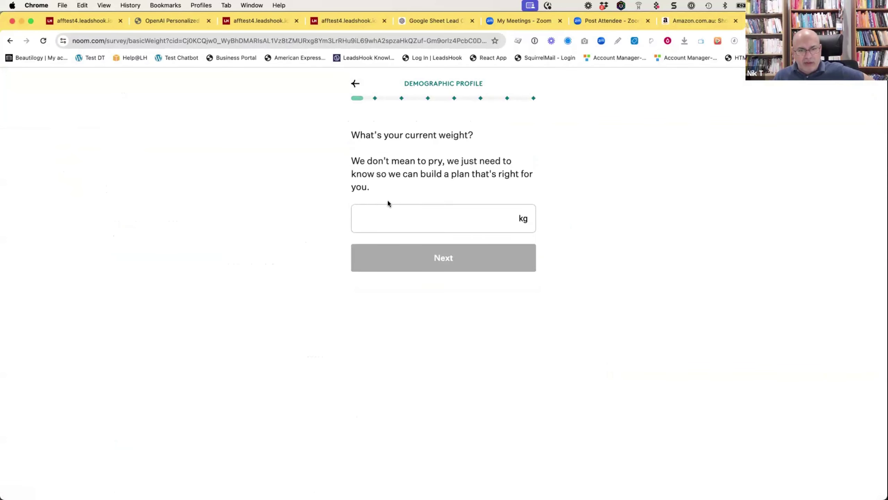
{"action": "left_click", "coordinate": [397, 208]}
{"action": "type", "text": "100"}
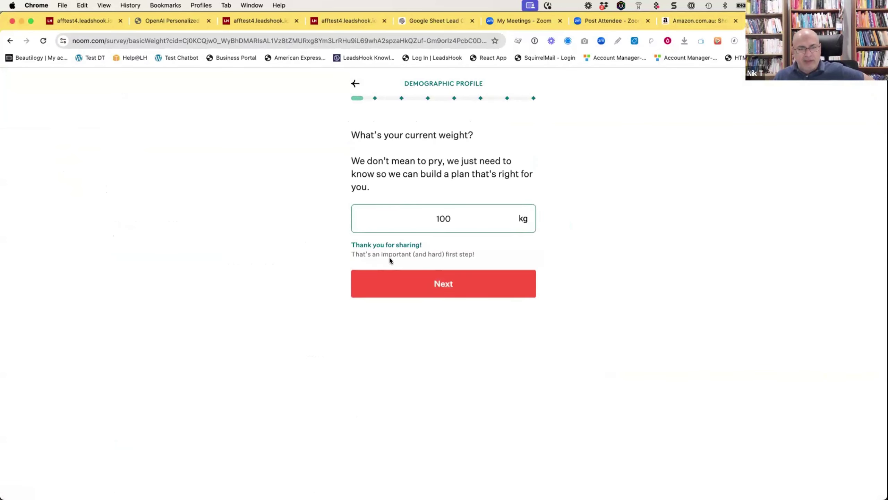
{"action": "left_click", "coordinate": [419, 284]}
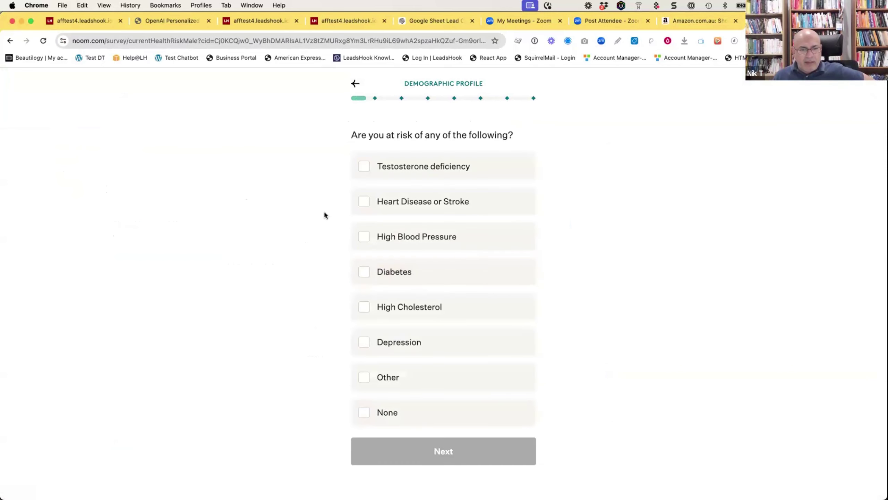
Select Heart Disease or Stroke, High Blood Pressure and Diabetes as health risks and submit the answers
{"action": "left_click", "coordinate": [376, 201]}
{"action": "left_click", "coordinate": [399, 237]}
{"action": "left_click", "coordinate": [422, 273]}
{"action": "left_click", "coordinate": [453, 457]}
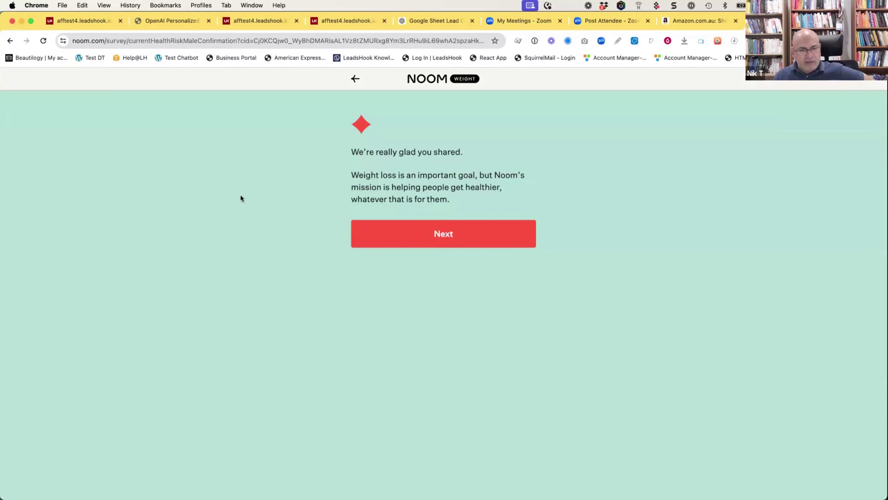
Continue to the eating disorder question, return to the preceding confirmation page and highlight "We're really glad you shared."
{"action": "left_click", "coordinate": [439, 235]}
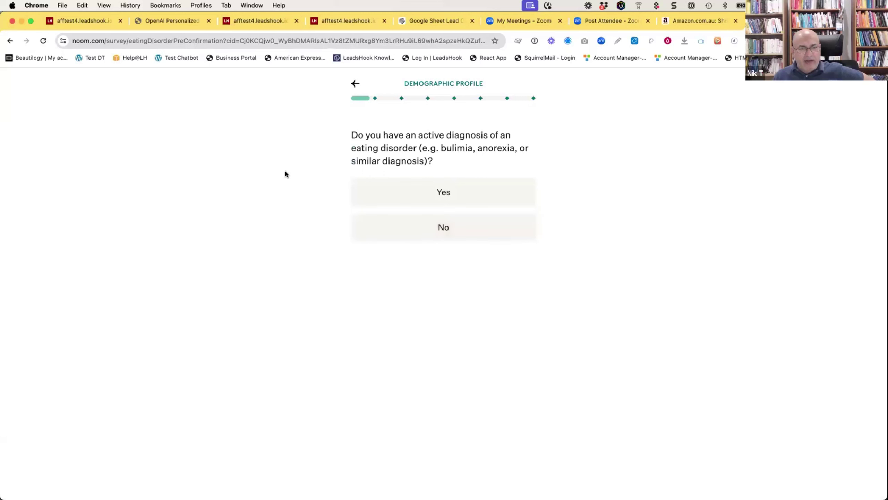
{"action": "left_click", "coordinate": [356, 86]}
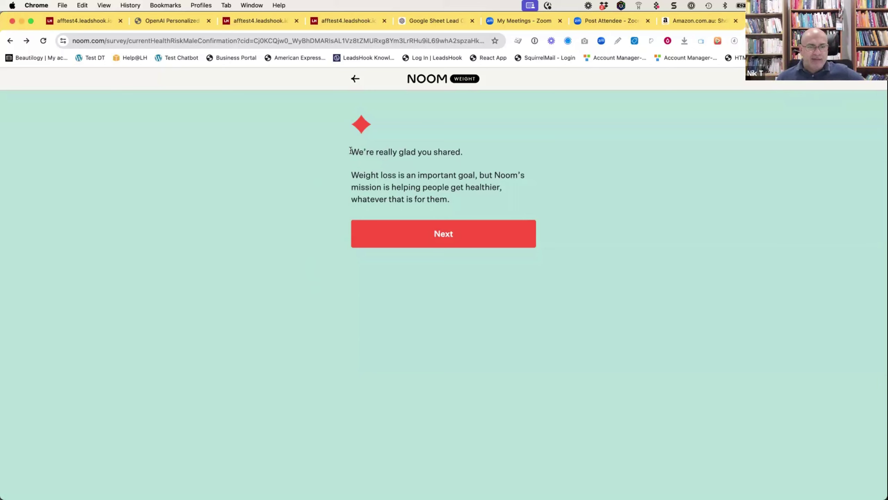
{"action": "left_click_drag", "start_coordinate": [350, 151], "coordinate": [472, 154]}
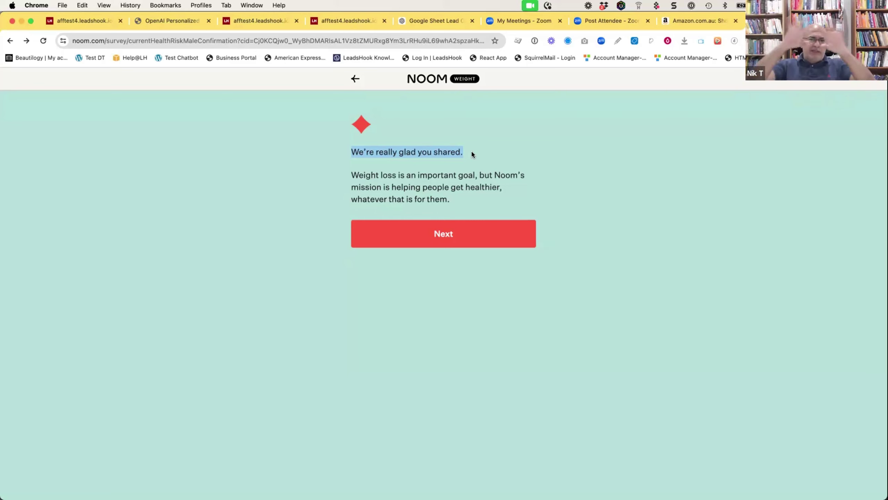
Return to the Remove Duplicate Leads decision tree and examine the two outputs of the unconnected "Is Lead a Duplicate?" decision node
{"action": "left_click", "coordinate": [260, 23]}
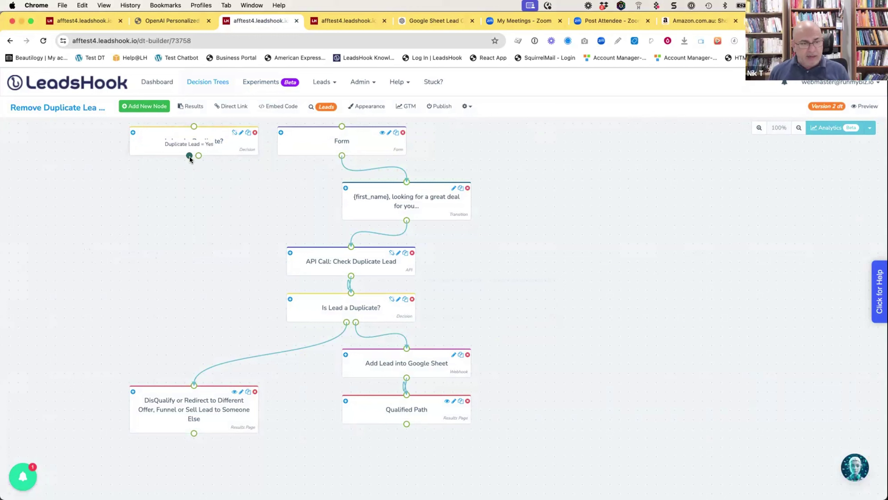
{"action": "left_click_drag", "start_coordinate": [189, 156], "coordinate": [130, 254]}
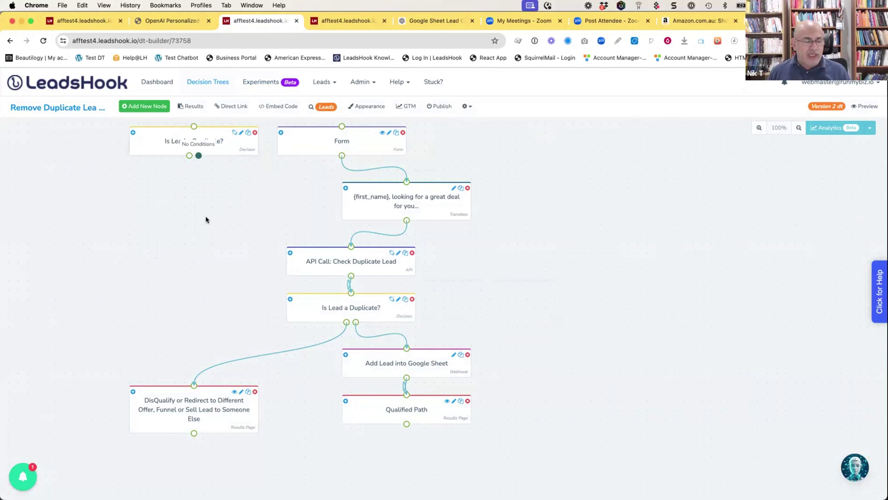
{"action": "left_click_drag", "start_coordinate": [205, 219], "coordinate": [208, 223]}
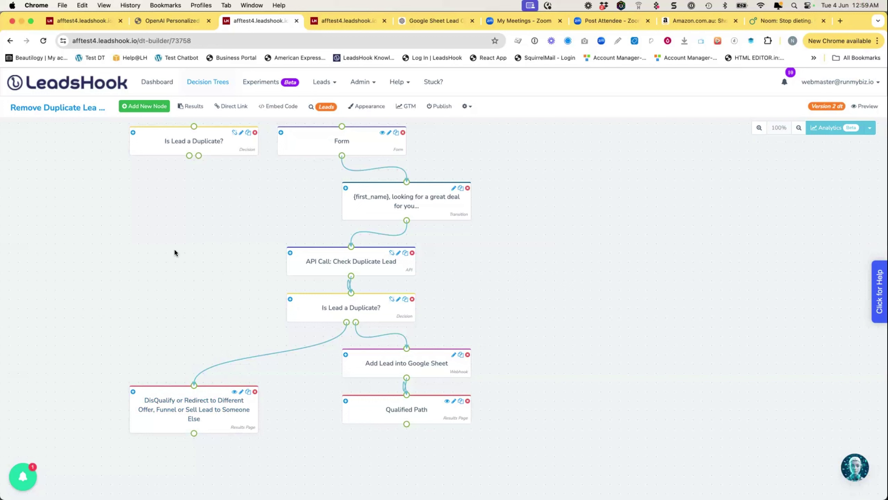
Open LeadsHook's Custom Fields settings in a new browser tab and display the Answer fields
{"action": "left_click", "coordinate": [361, 82]}
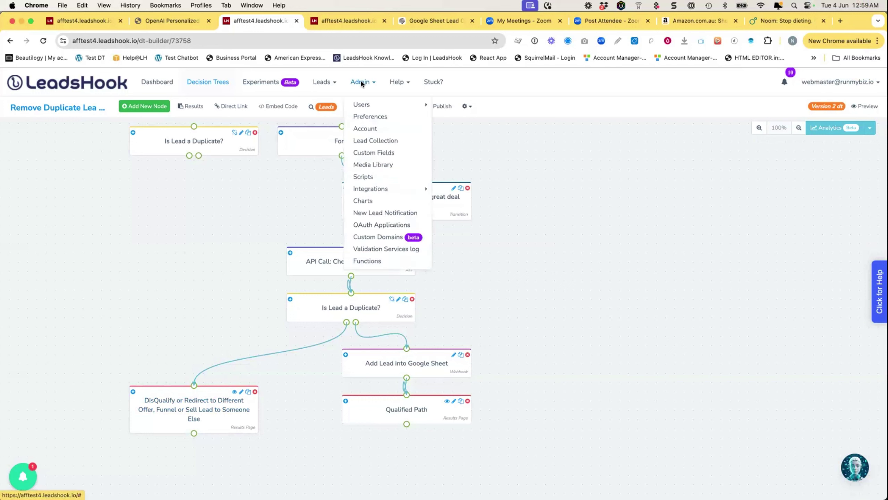
{"action": "right_click", "coordinate": [386, 152]}
{"action": "left_click", "coordinate": [407, 155]}
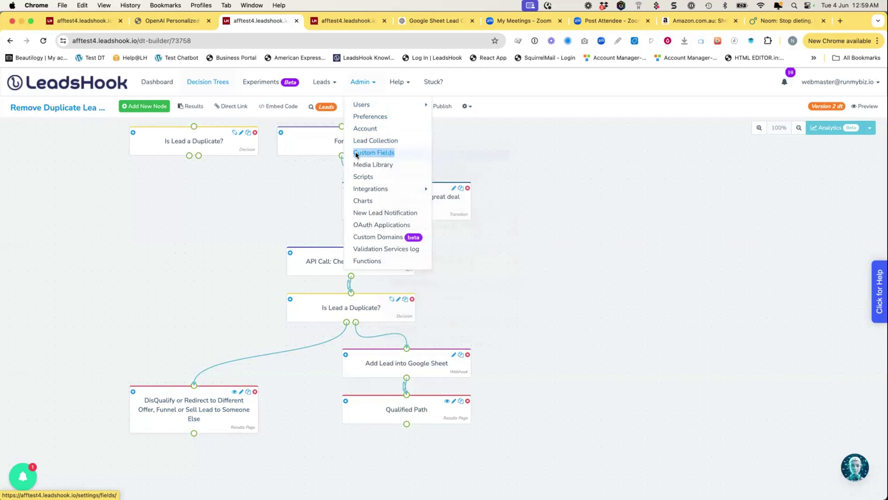
{"action": "left_click", "coordinate": [310, 21]}
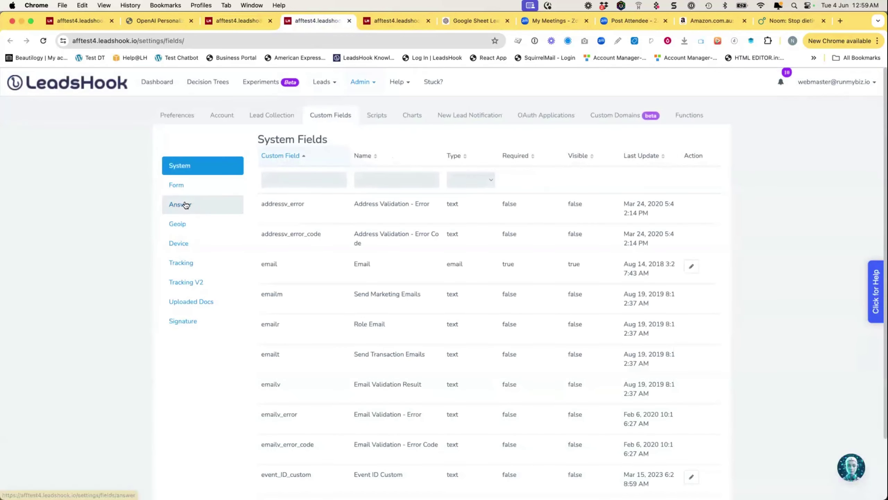
{"action": "left_click", "coordinate": [182, 204]}
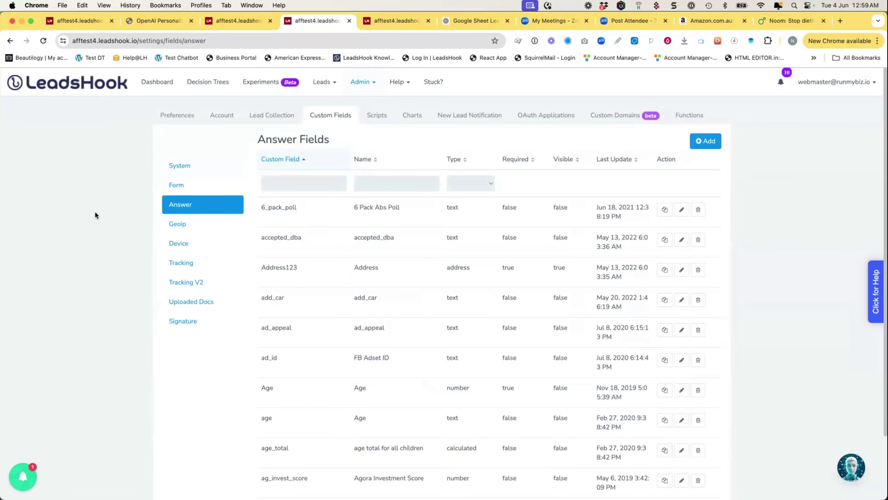
Return to the decision tree and add a blank Questions & Answers node in the empty area of the canvas
{"action": "left_click", "coordinate": [233, 22]}
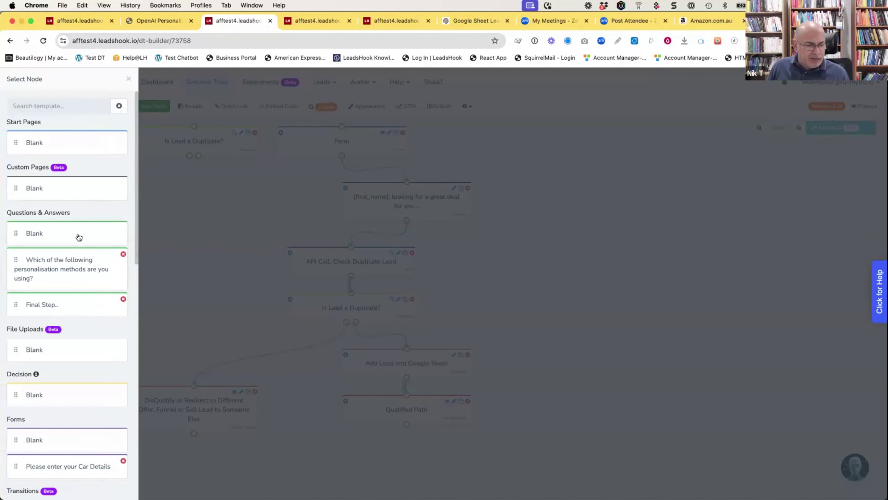
{"action": "left_click_drag", "start_coordinate": [79, 235], "coordinate": [665, 163]}
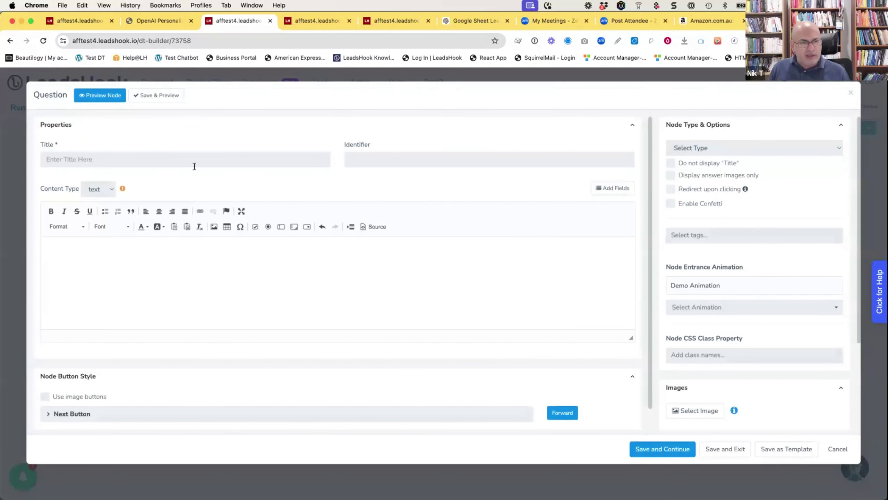
{"action": "left_click", "coordinate": [192, 161]}
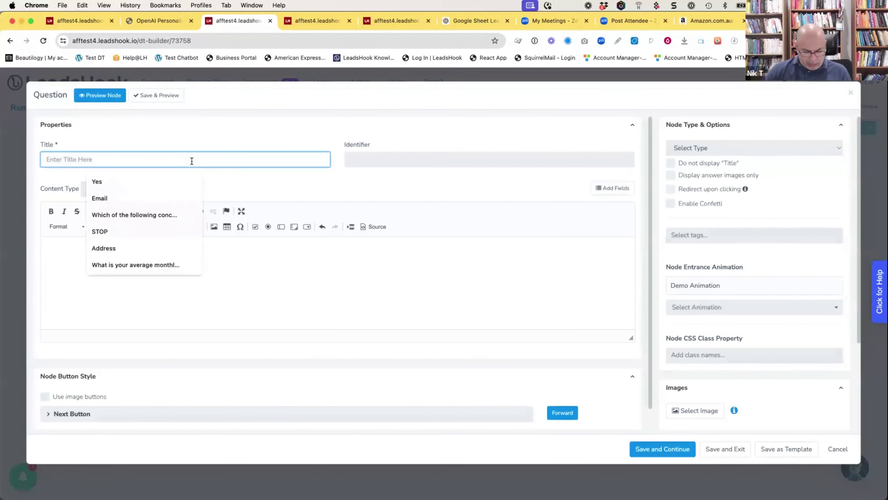
{"action": "type", "text": "D"}
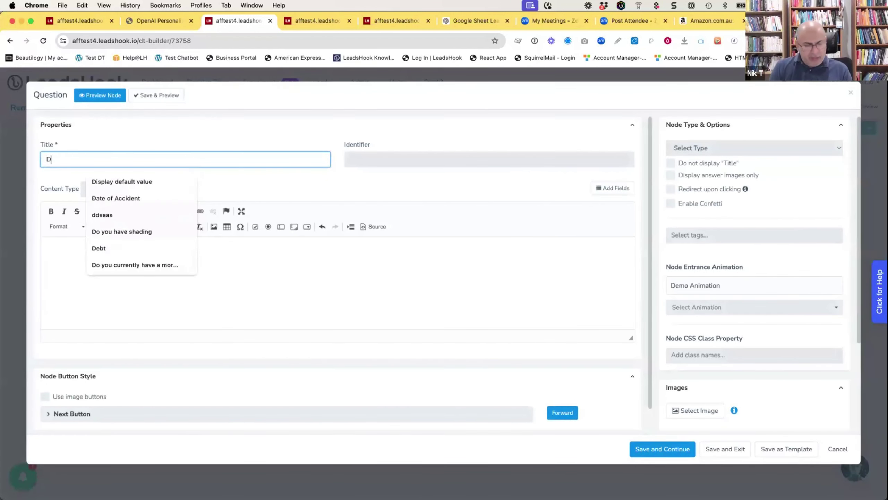
{"action": "type", "text": "o you"}
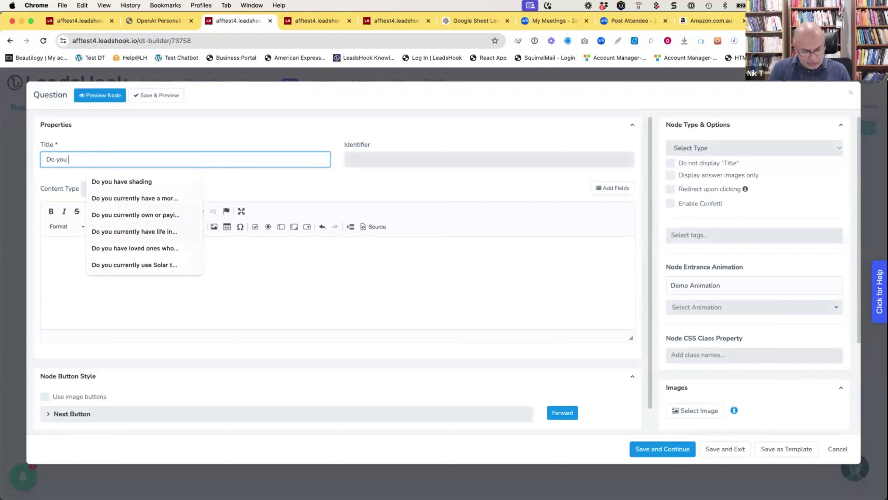
{"action": "type", "text": " have "}
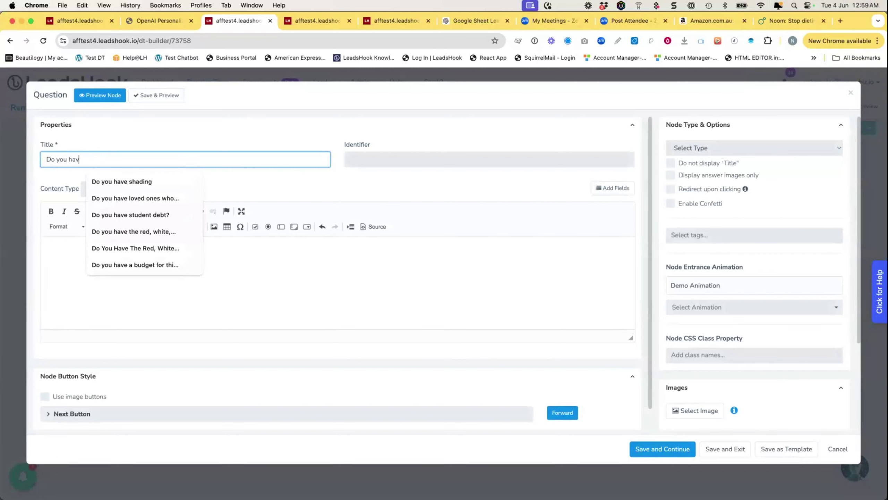
{"action": "type", "text": "3"}
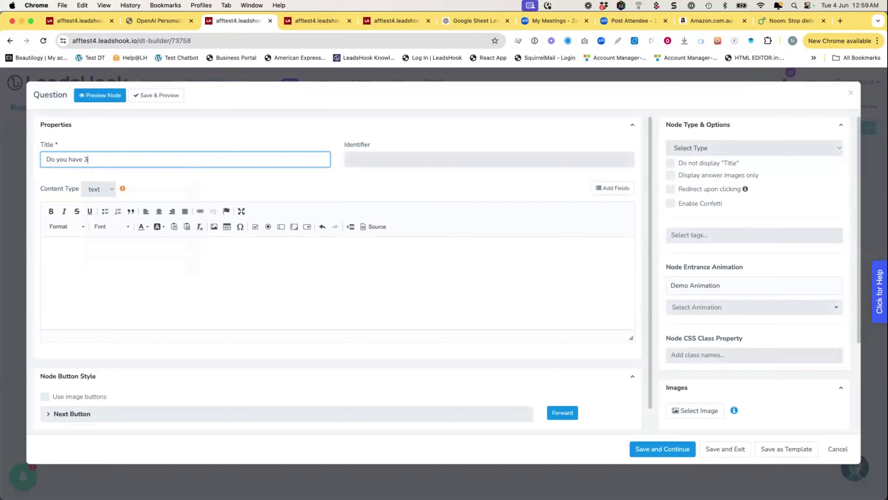
{"action": "key", "text": "BackSpace"}
{"action": "key", "text": "BackSpace"}
{"action": "key", "text": "BackSpace"}
{"action": "key", "text": "BackSpace"}
{"action": "key", "text": "BackSpace"}
{"action": "key", "text": "BackSpace"}
{"action": "key", "text": "BackSpace"}
{"action": "key", "text": "BackSpace"}
{"action": "key", "text": "BackSpace"}
{"action": "key", "text": "BackSpace"}
{"action": "key", "text": "BackSpace"}
{"action": "key", "text": "BackSpace"}
{"action": "key", "text": "BackSpace"}
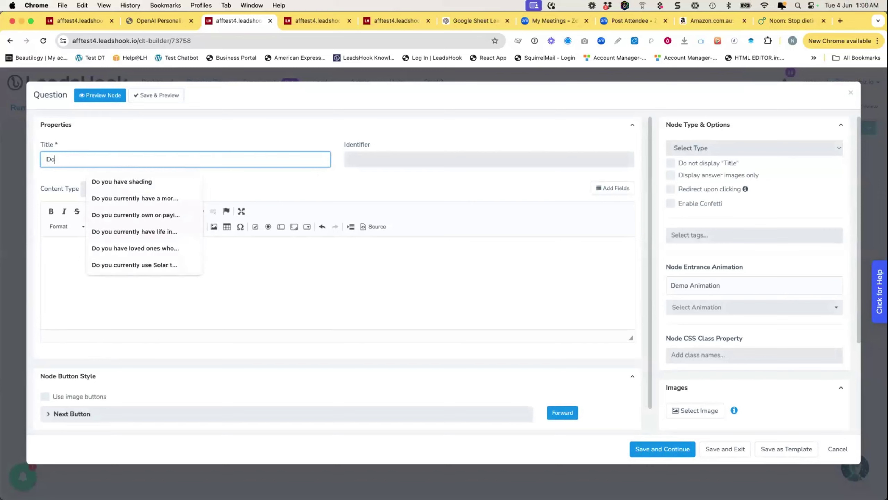
{"action": "type", "text": "I want"}
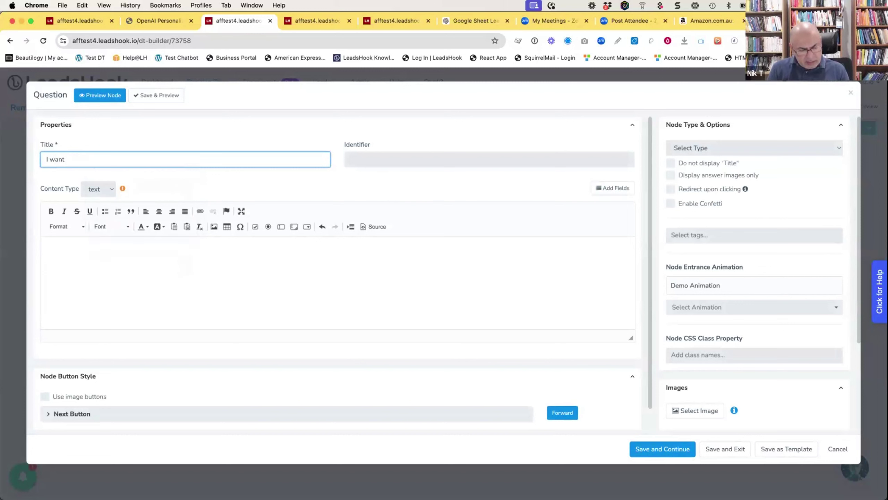
{"action": "key", "text": "BackSpace"}
{"action": "key", "text": "BackSpace"}
{"action": "key", "text": "BackSpace"}
{"action": "key", "text": "BackSpace"}
{"action": "key", "text": "BackSpace"}
{"action": "key", "text": "BackSpace"}
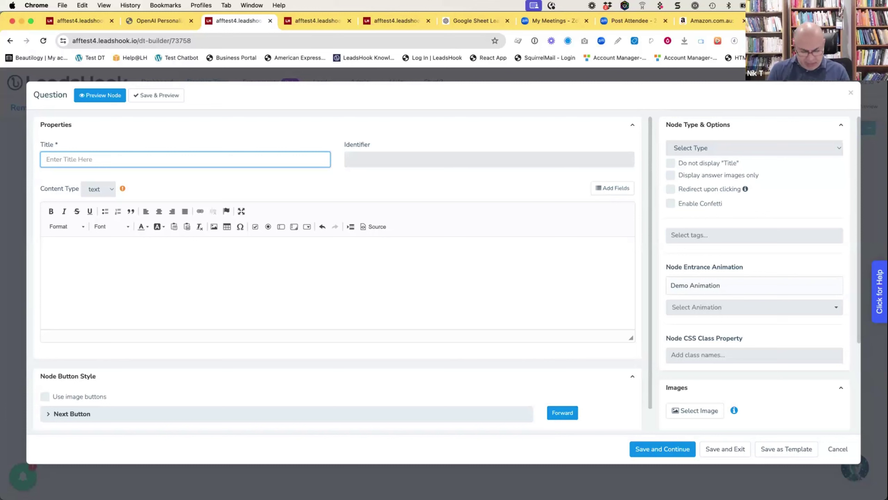
Title the new question node "I want to give me family another $10k income so they can be happy..."
{"action": "type", "text": "I wan"}
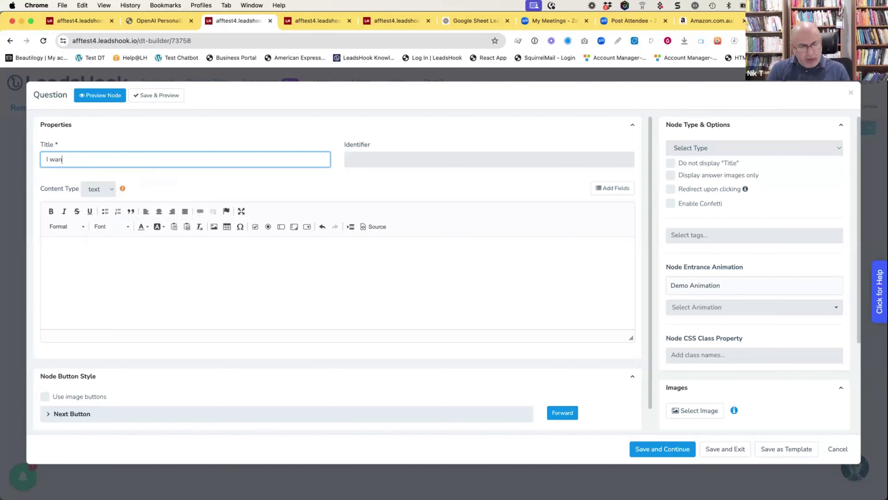
{"action": "type", "text": "t to give "}
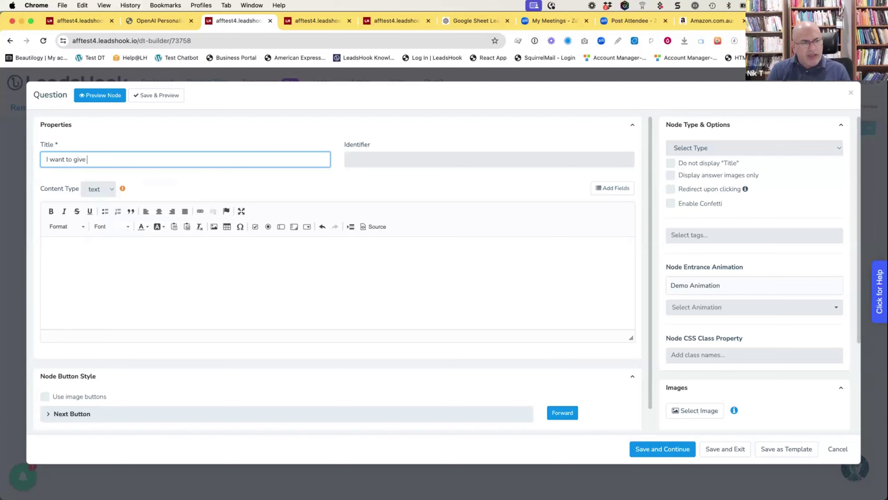
{"action": "type", "text": "me family "}
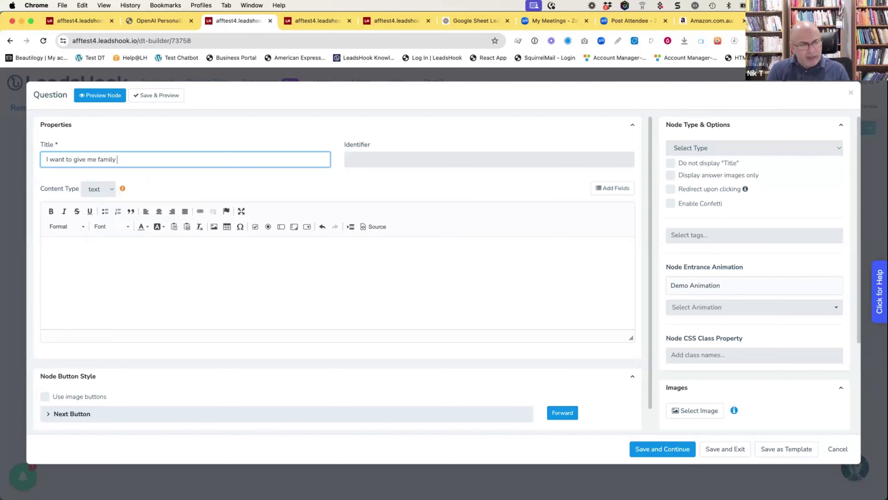
{"action": "type", "text": "anot"}
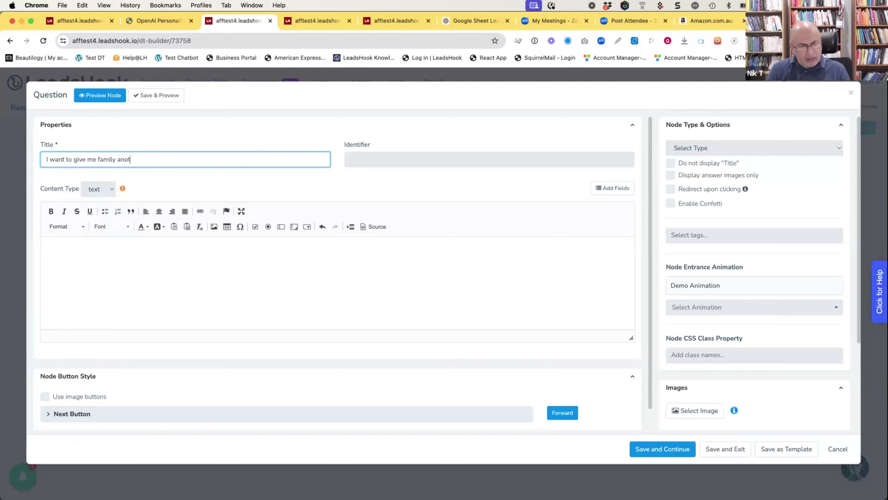
{"action": "type", "text": "her $10k wro"}
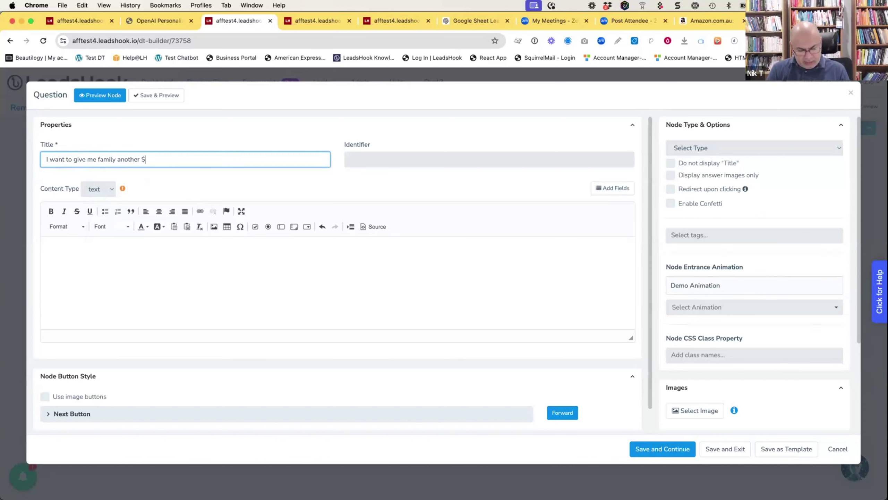
{"action": "key", "text": "BackSpace"}
{"action": "key", "text": "BackSpace"}
{"action": "type", "text": "eo"}
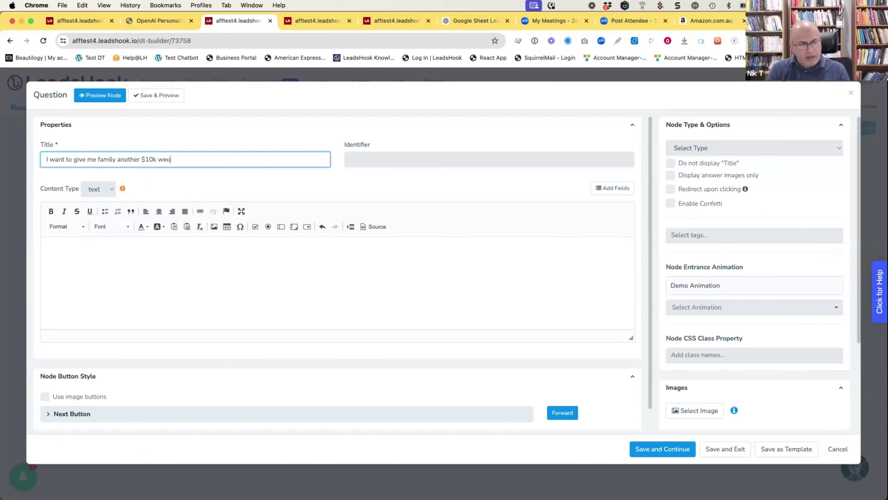
{"action": "key", "text": "BackSpace"}
{"action": "key", "text": "BackSpace"}
{"action": "type", "text": "or"}
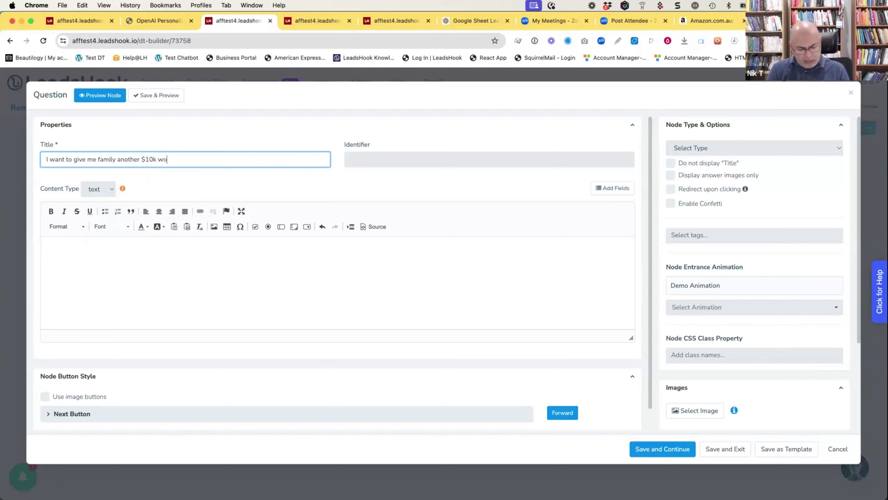
{"action": "key", "text": "BackSpace"}
{"action": "key", "text": "BackSpace"}
{"action": "key", "text": "BackSpace"}
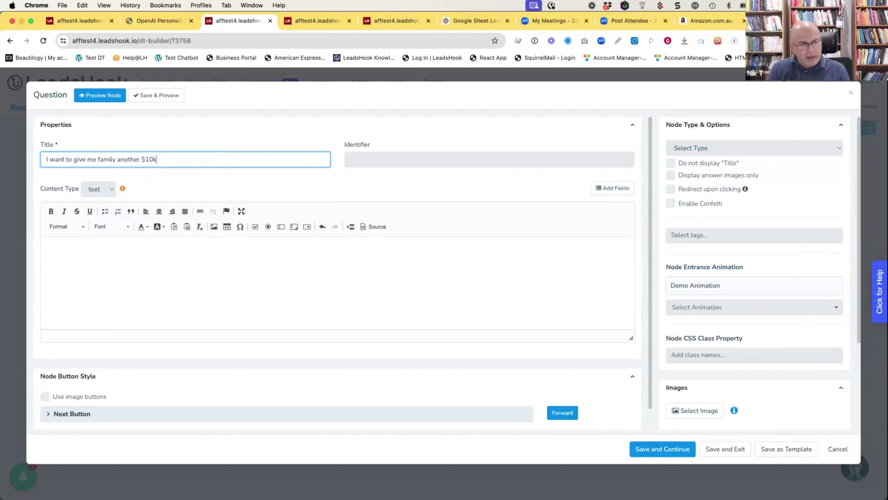
{"action": "type", "text": "income"}
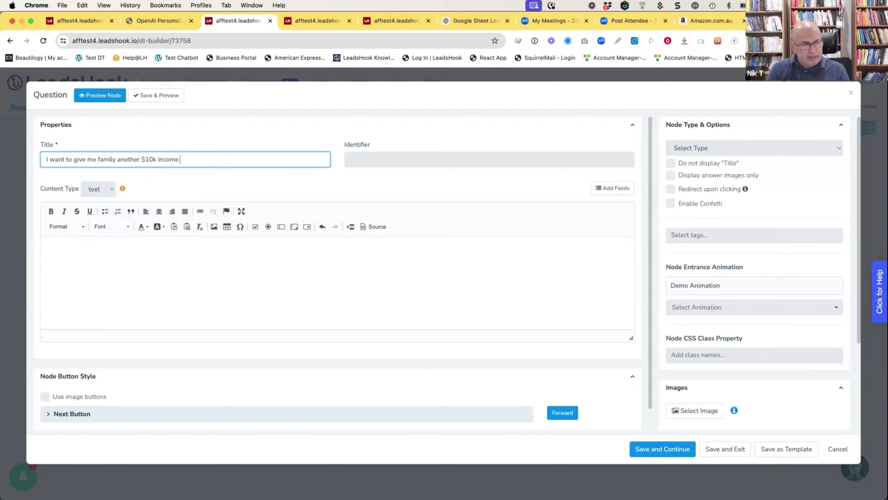
{"action": "type", "text": " so th"}
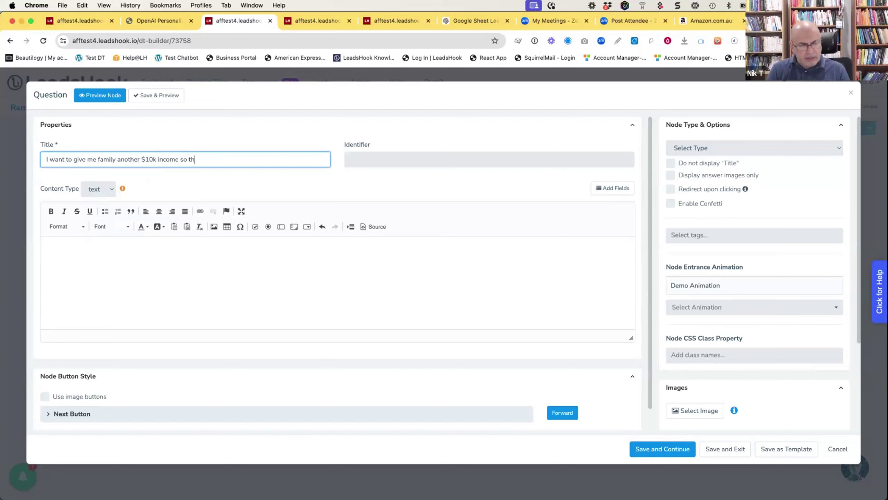
{"action": "type", "text": "ey can be happy"}
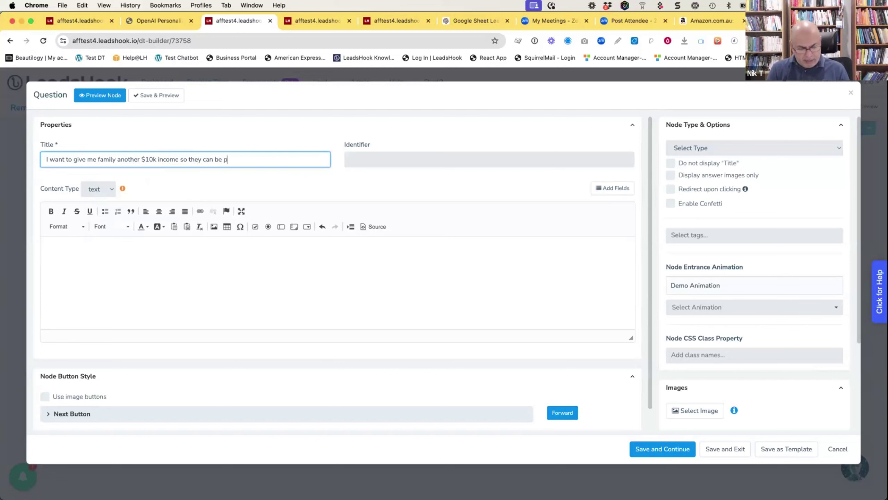
{"action": "type", "text": "..."}
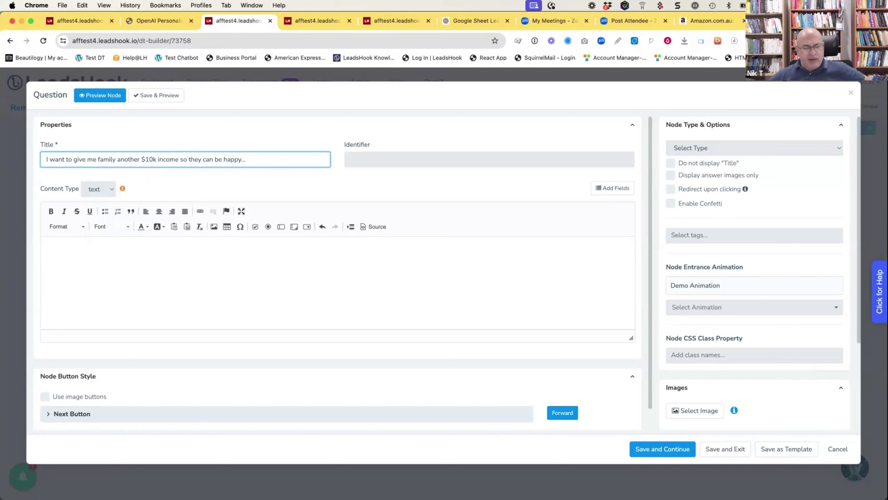
Set the question node's type to Multiple choice
{"action": "left_click", "coordinate": [739, 148]}
{"action": "key", "text": "Escape"}
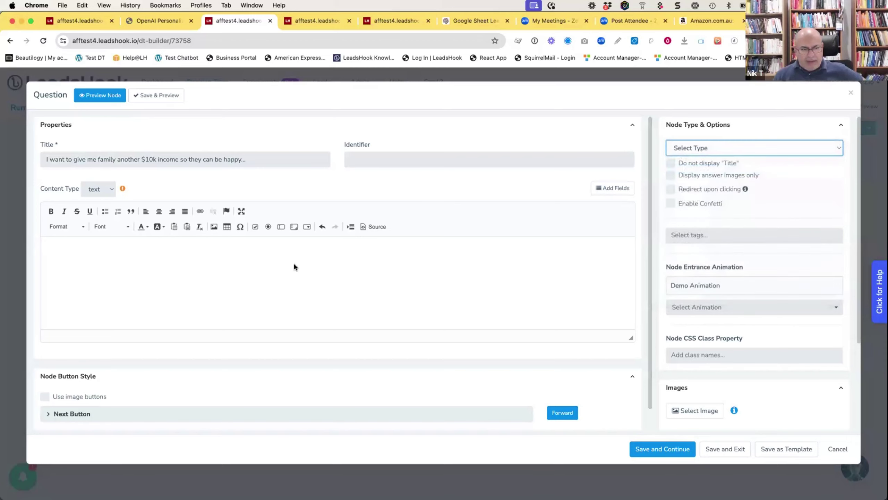
{"action": "key", "text": "m"}
{"action": "scroll", "coordinate": [228, 259], "scroll_direction": "down", "scroll_amount": 5}
{"action": "scroll", "coordinate": [226, 288], "scroll_direction": "up", "scroll_amount": 5}
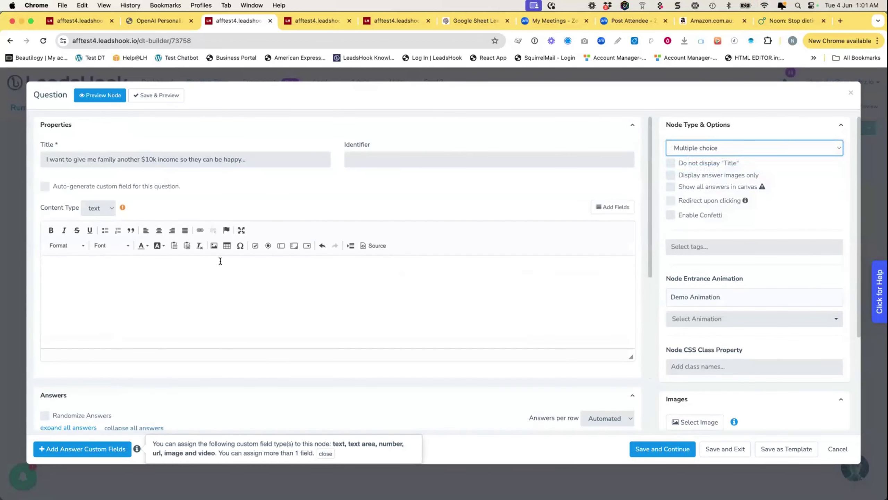
Enter "Yes" as Answer 1 and "No" as Answer 2, and add a blank third answer
{"action": "scroll", "coordinate": [196, 335], "scroll_direction": "down", "scroll_amount": 8}
{"action": "left_click", "coordinate": [194, 203]}
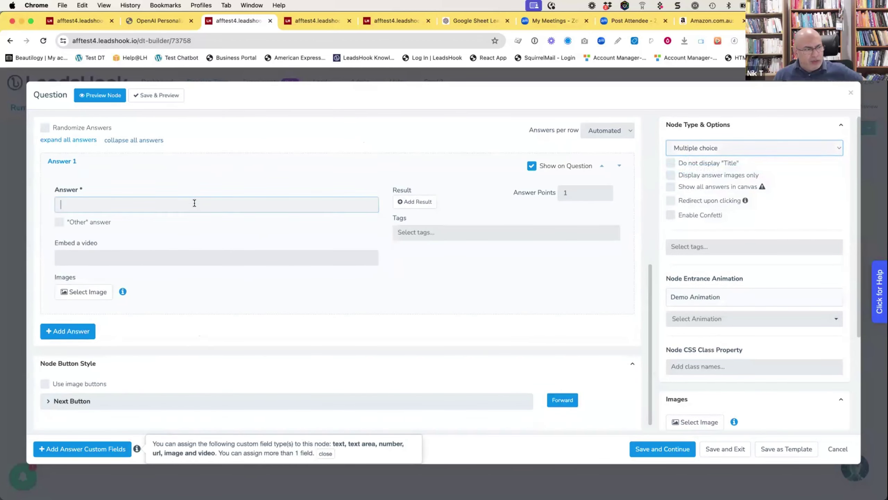
{"action": "type", "text": "Yes"}
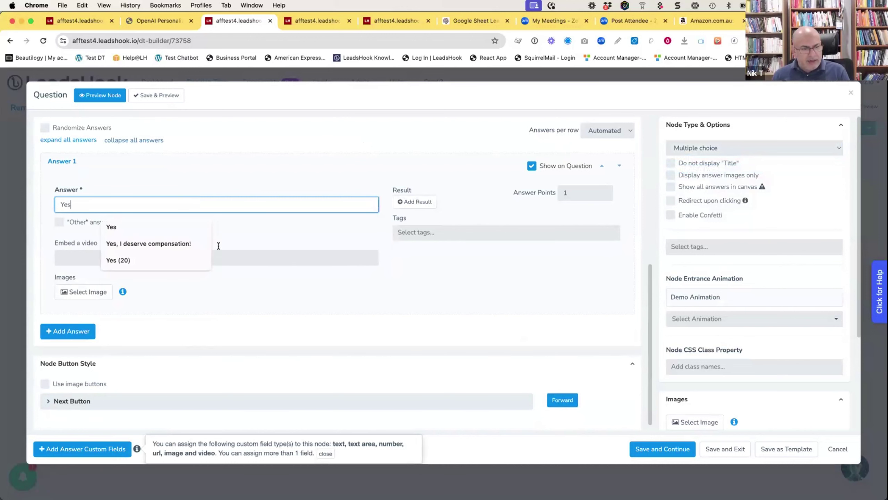
{"action": "left_click", "coordinate": [68, 331]}
{"action": "scroll", "coordinate": [119, 315], "scroll_direction": "down", "scroll_amount": 3}
{"action": "left_click", "coordinate": [123, 293]}
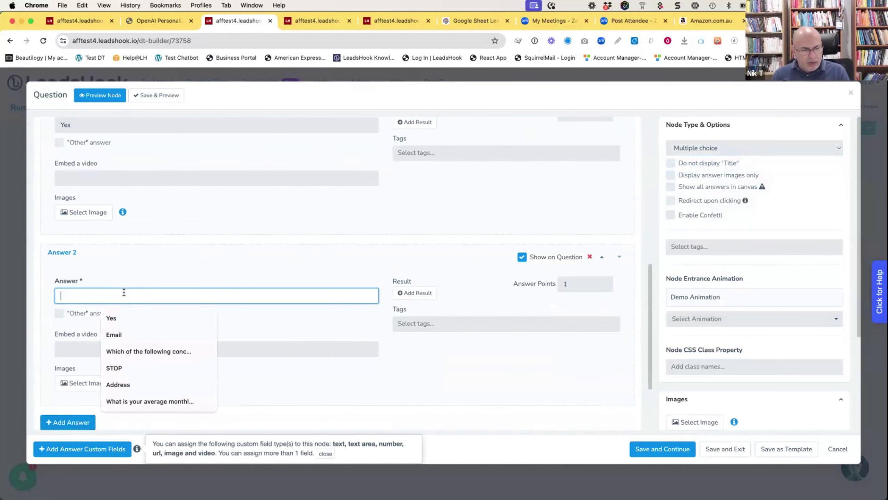
{"action": "type", "text": "No"}
{"action": "key", "text": "Tab"}
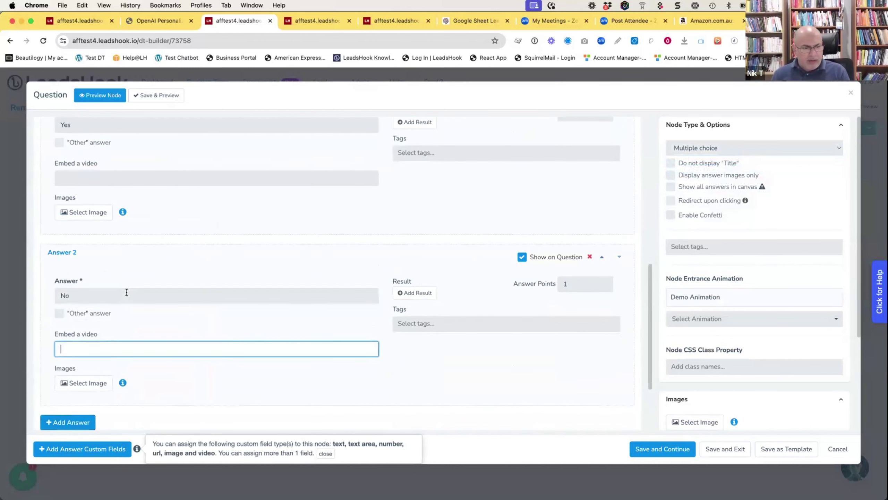
{"action": "left_click", "coordinate": [83, 423]}
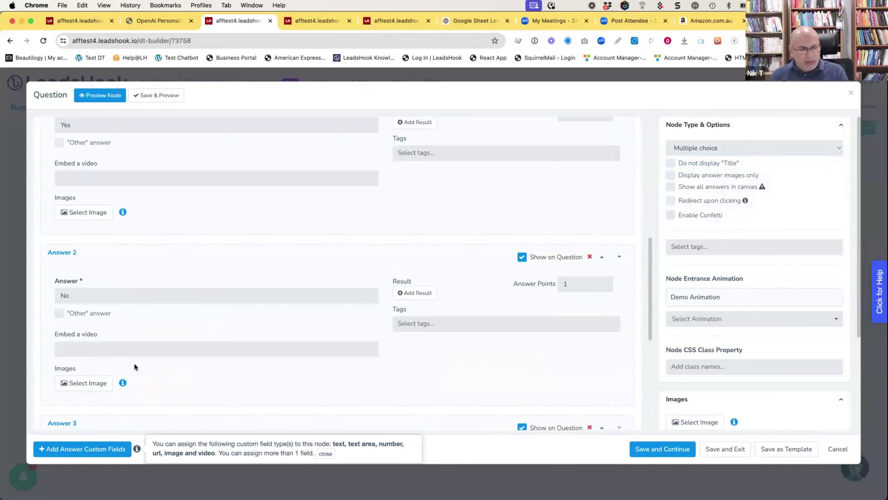
Assign the answer custom fields 6_pack_poll, Age (number type) and ag_invest_score to the question
{"action": "left_click", "coordinate": [82, 449]}
{"action": "left_click", "coordinate": [67, 195]}
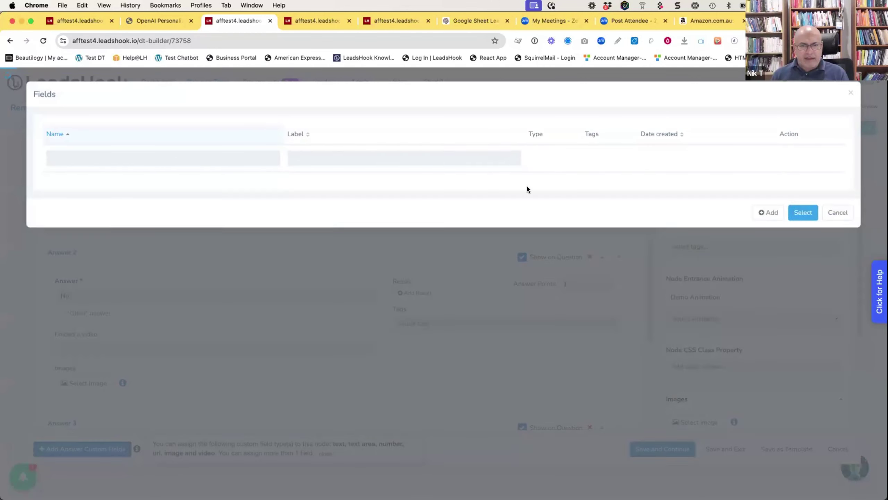
{"action": "left_click", "coordinate": [791, 182]}
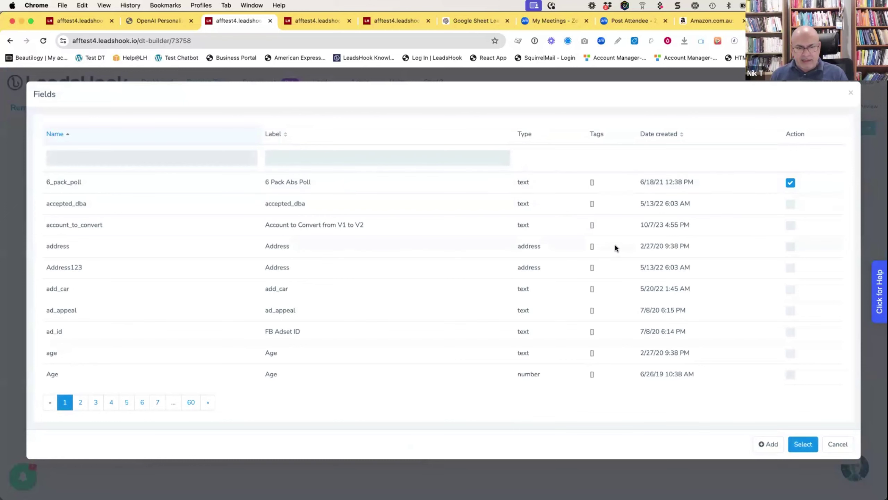
{"action": "left_click", "coordinate": [790, 374]}
{"action": "left_click", "coordinate": [803, 443]}
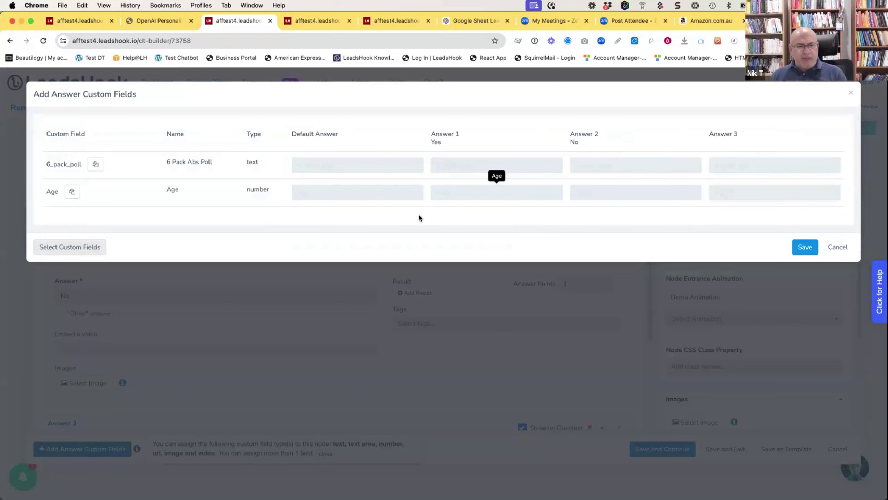
{"action": "left_click", "coordinate": [70, 246]}
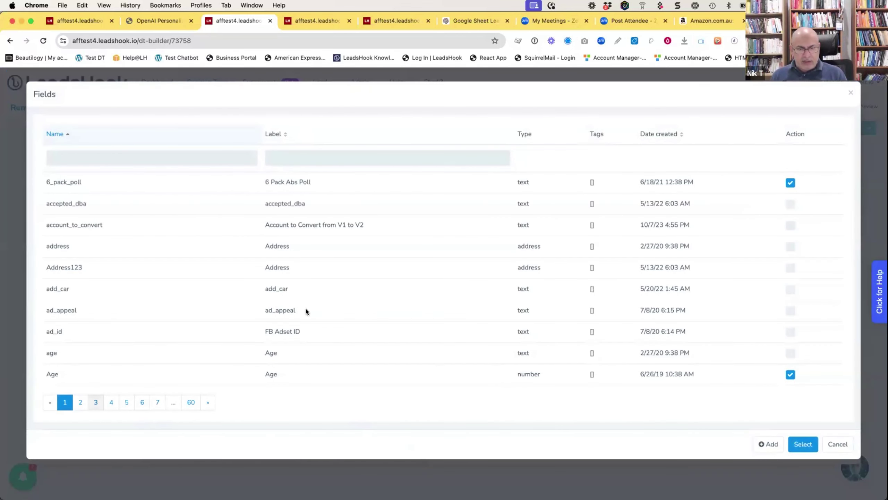
{"action": "left_click", "coordinate": [81, 402]}
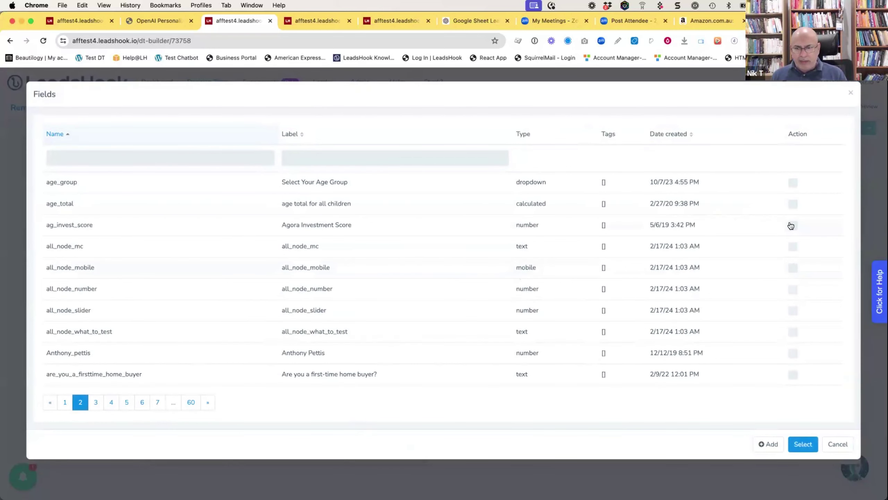
{"action": "left_click", "coordinate": [804, 444]}
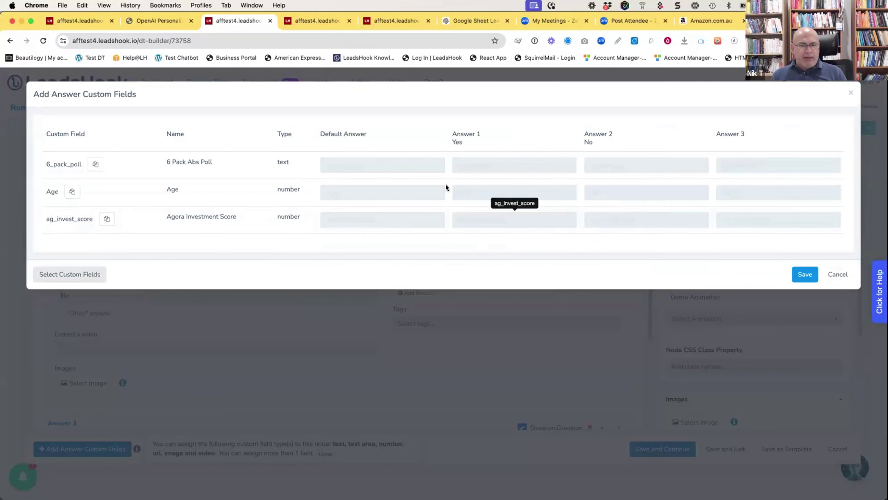
Set the Age custom field to 10 for the Yes answer and 0 for the No answer
{"action": "left_click", "coordinate": [453, 192]}
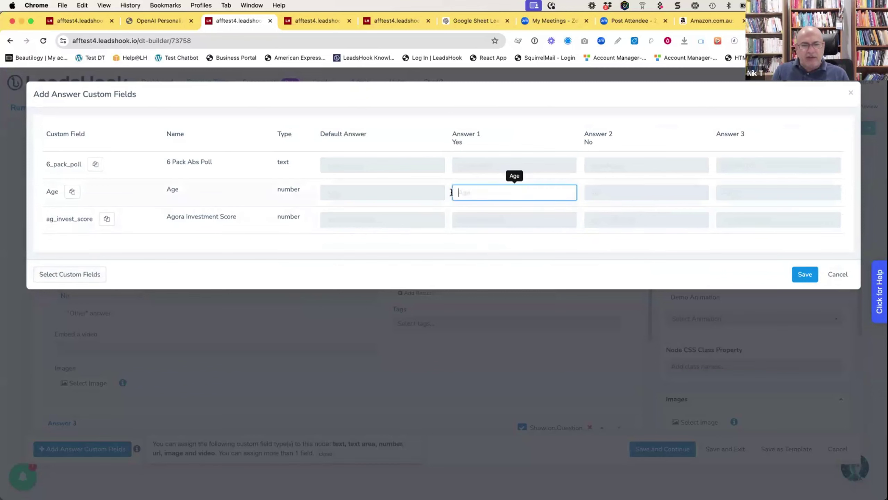
{"action": "type", "text": "10"}
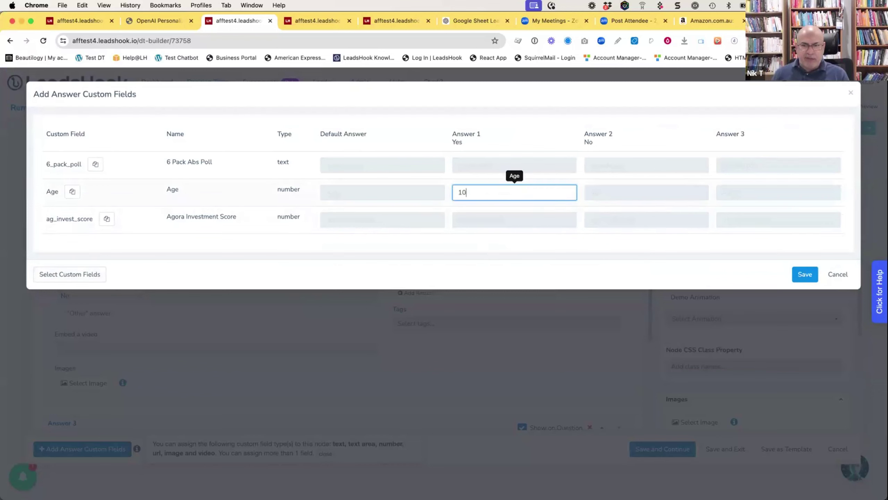
{"action": "left_click", "coordinate": [628, 192]}
{"action": "type", "text": "0"}
Set the ag_invest_score custom field to 5000 for the Yes answer and -1000 for the No answer
{"action": "left_click", "coordinate": [536, 216]}
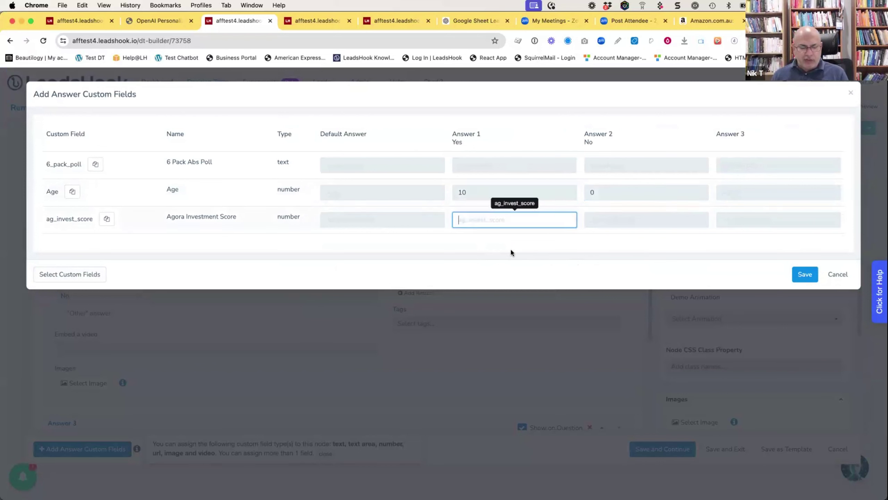
{"action": "type", "text": "5000"}
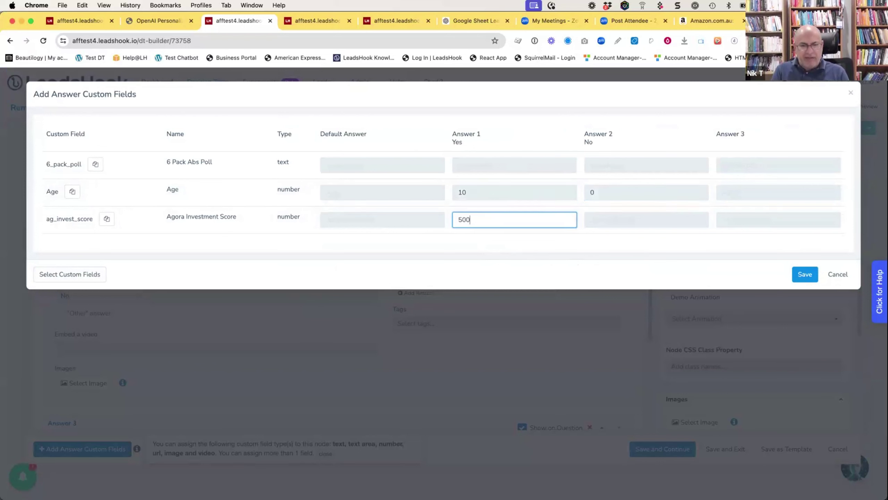
{"action": "left_click", "coordinate": [647, 219]}
{"action": "type", "text": "1"}
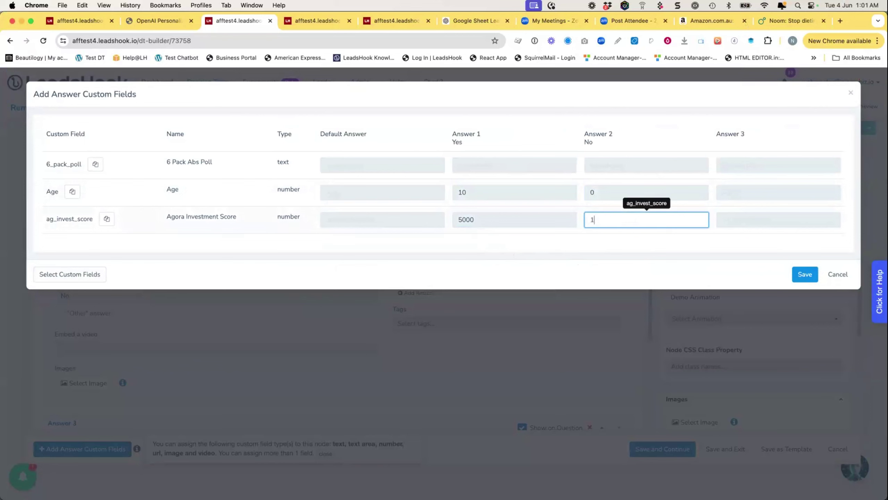
{"action": "type", "text": "000"}
{"action": "left_click", "coordinate": [508, 251]}
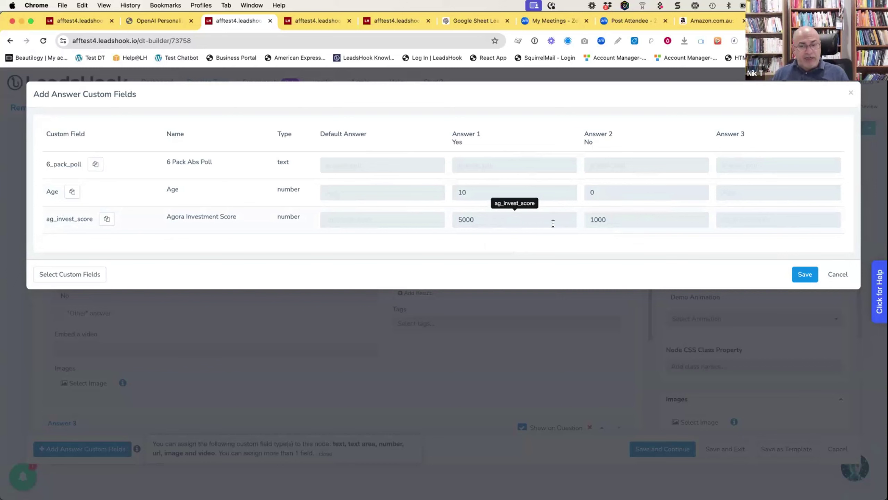
{"action": "left_click", "coordinate": [588, 219]}
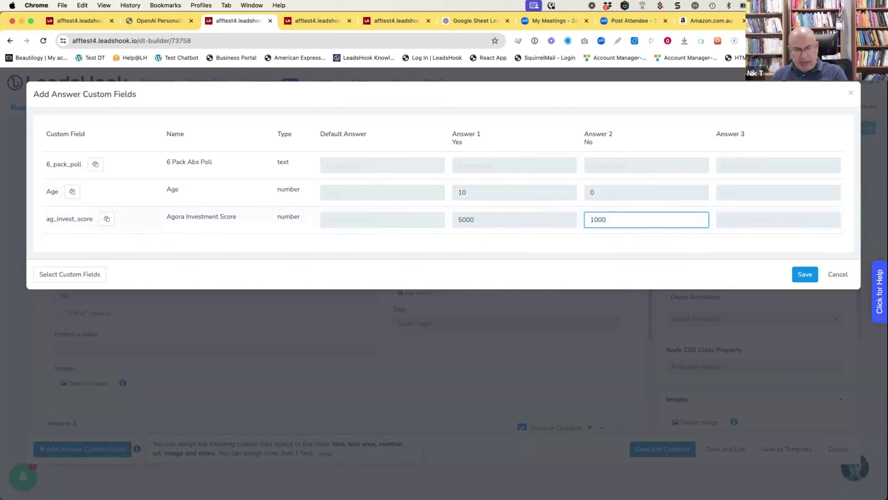
{"action": "type", "text": "-"}
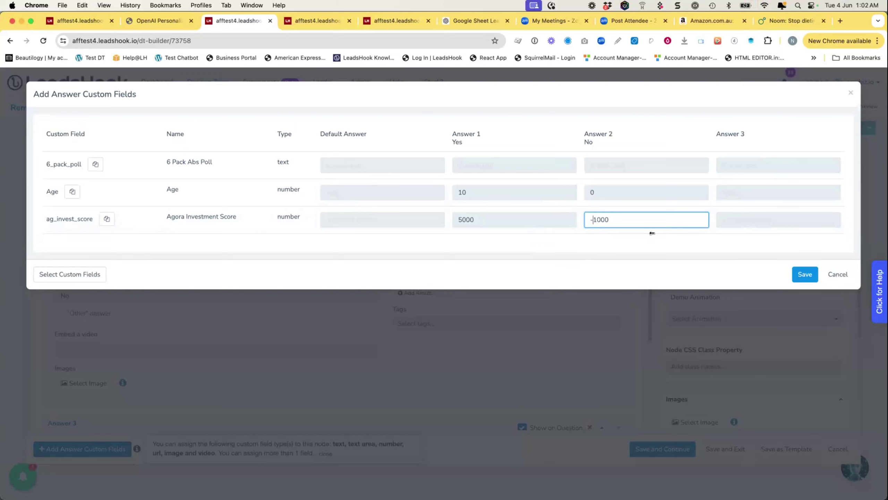
Discard the question's unsaved changes and custom field values, and remove the Blank question node from the decision tree
{"action": "left_click", "coordinate": [835, 275]}
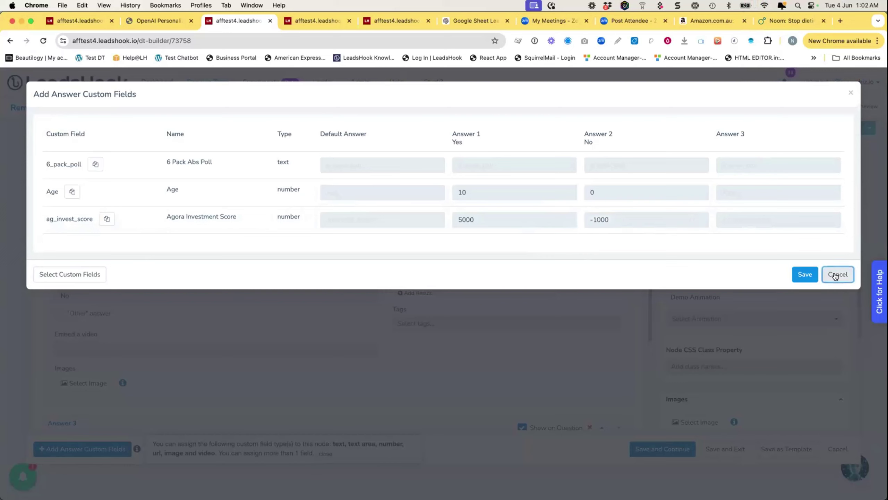
{"action": "left_click", "coordinate": [836, 275]}
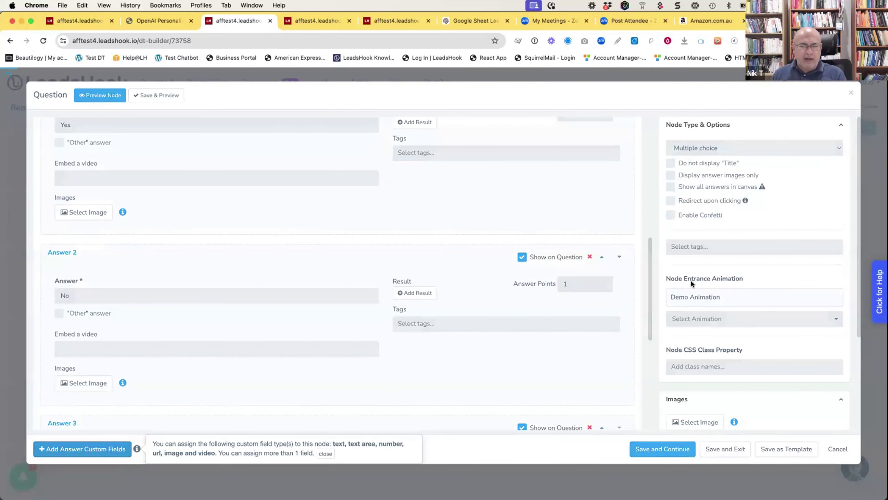
{"action": "left_click", "coordinate": [838, 450]}
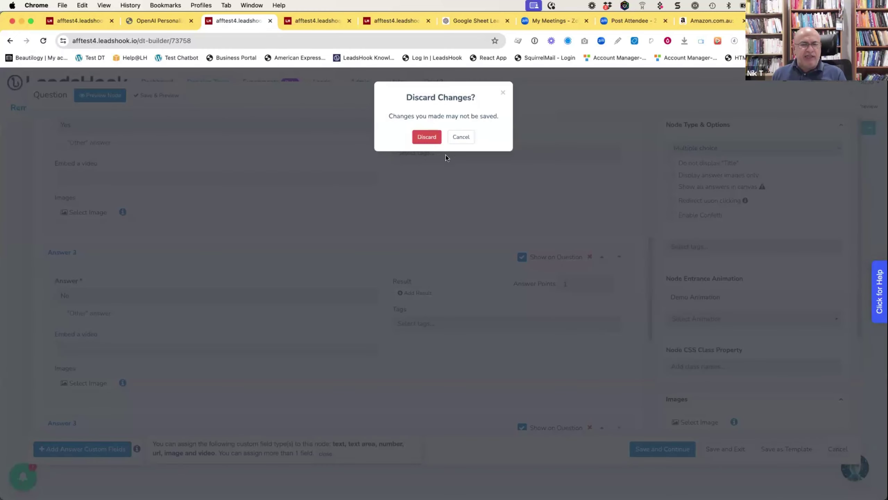
{"action": "left_click", "coordinate": [422, 137]}
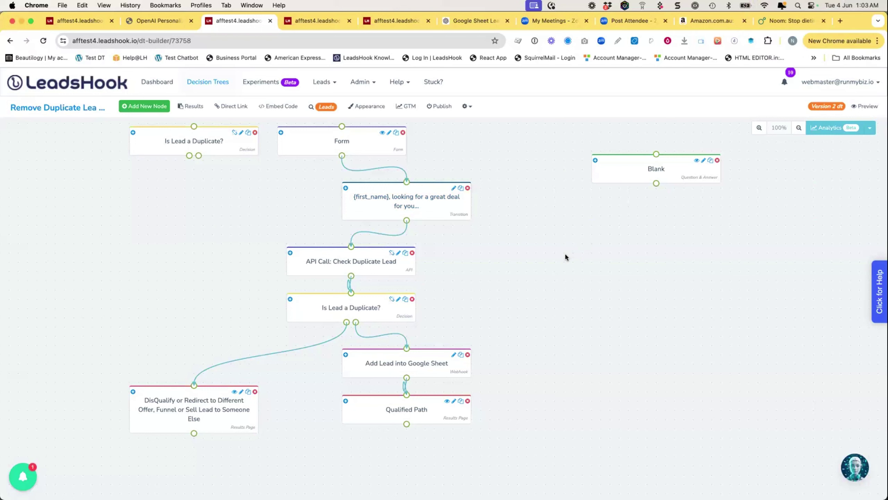
{"action": "left_click", "coordinate": [716, 161]}
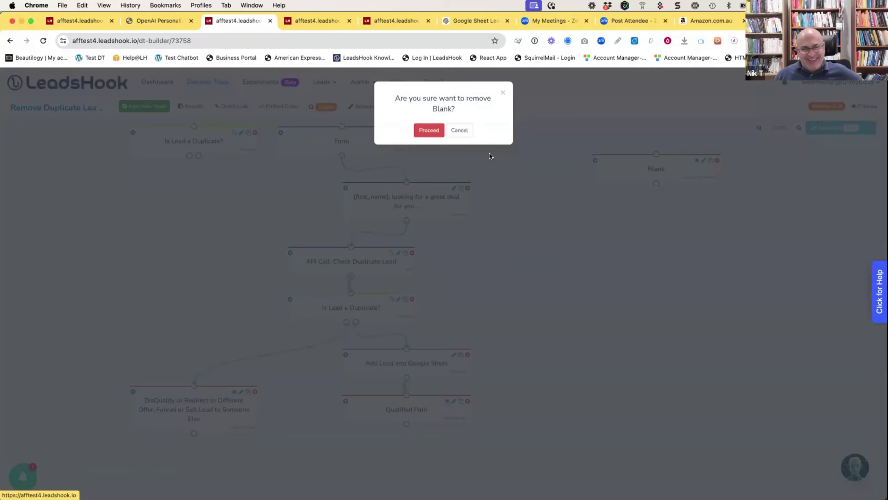
{"action": "left_click", "coordinate": [431, 131]}
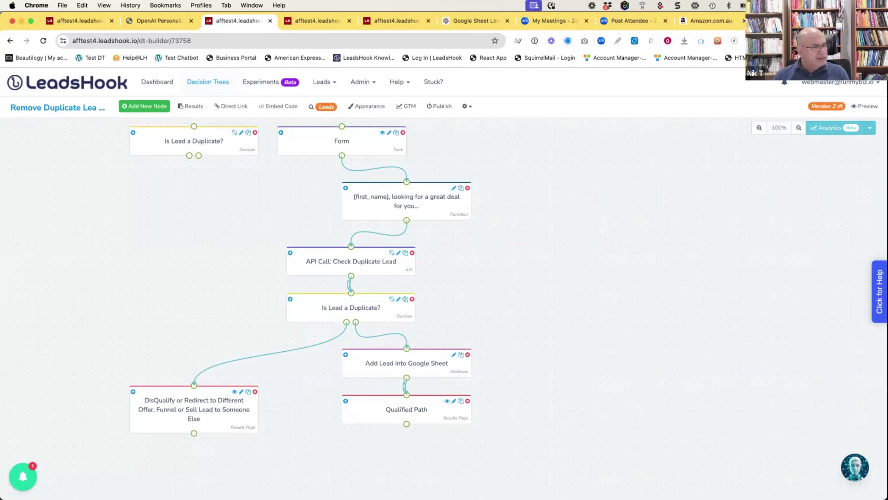
View the "Add Serverside Tracking With Every Event!" slide in PowerPoint and return to Chrome
{"action": "key", "text": "super+Tab"}
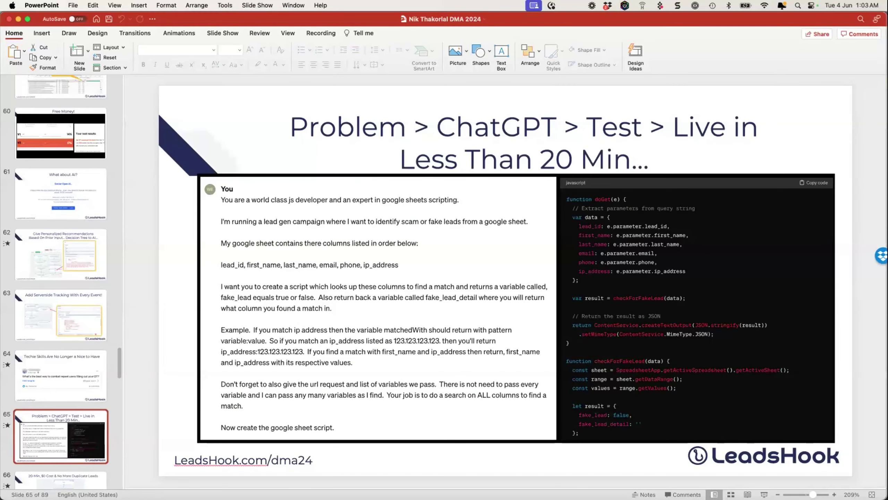
{"action": "left_click", "coordinate": [78, 330]}
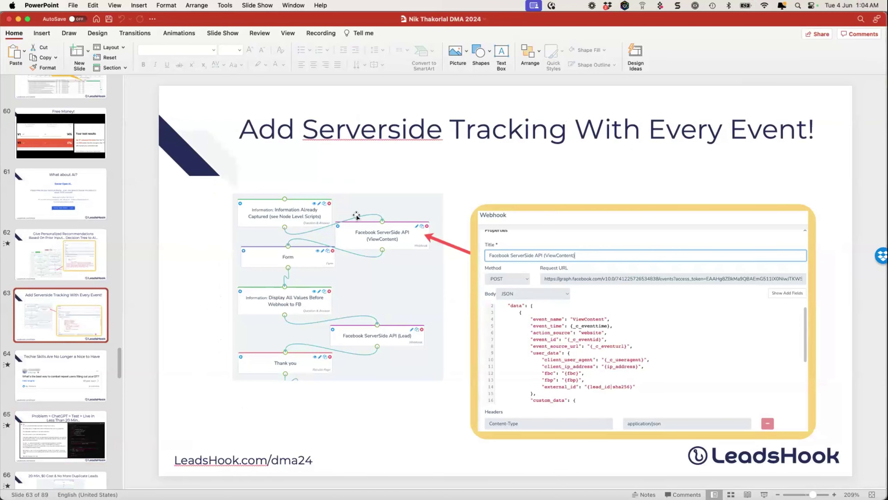
{"action": "key", "text": "super+Tab"}
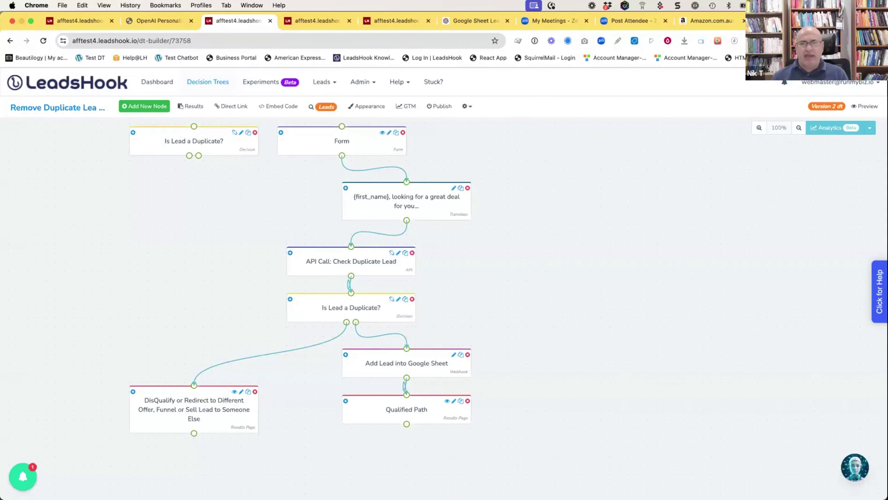
Search Google in a new tab for "taboola serverside conversions tracking"
{"action": "key", "text": "super+t"}
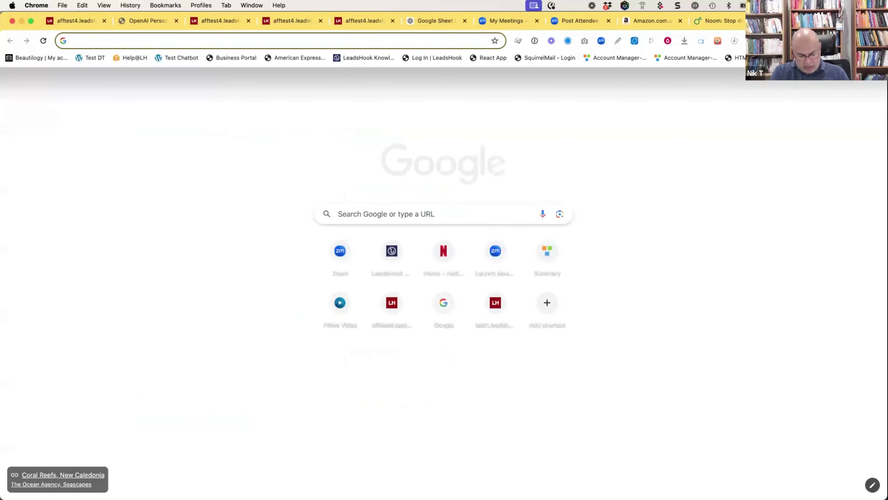
{"action": "type", "text": "ta"}
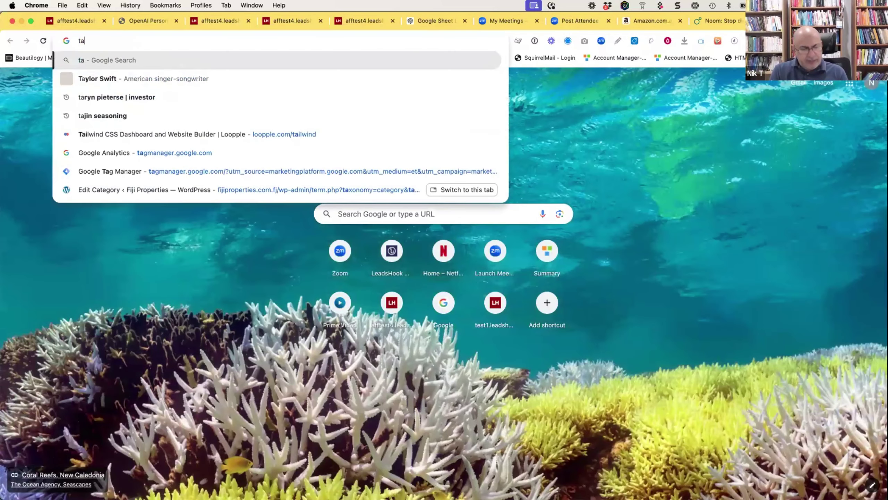
{"action": "type", "text": "boola serverside"}
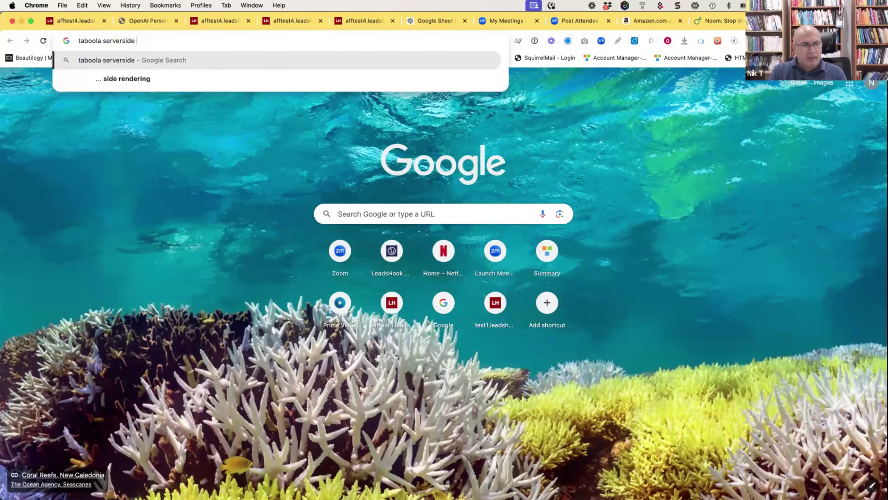
{"action": "type", "text": " cnv"}
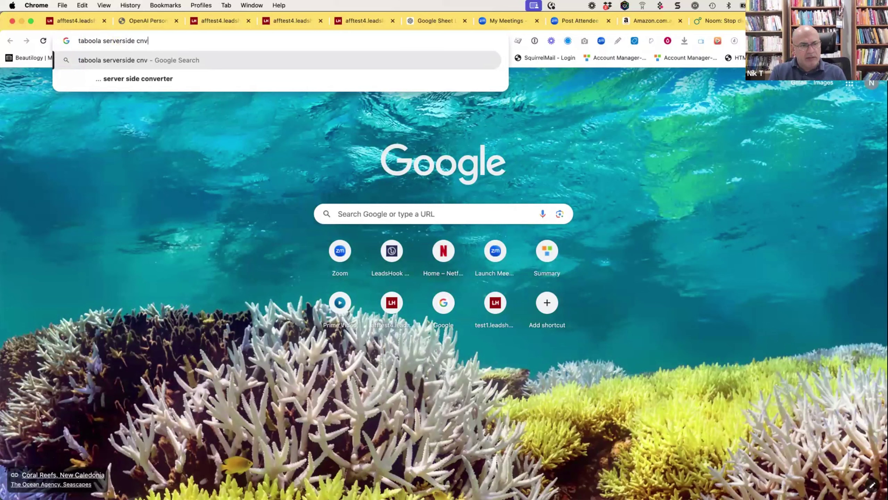
{"action": "key", "text": "BackSpace"}
{"action": "key", "text": "BackSpace"}
{"action": "type", "text": "onversions tracking"}
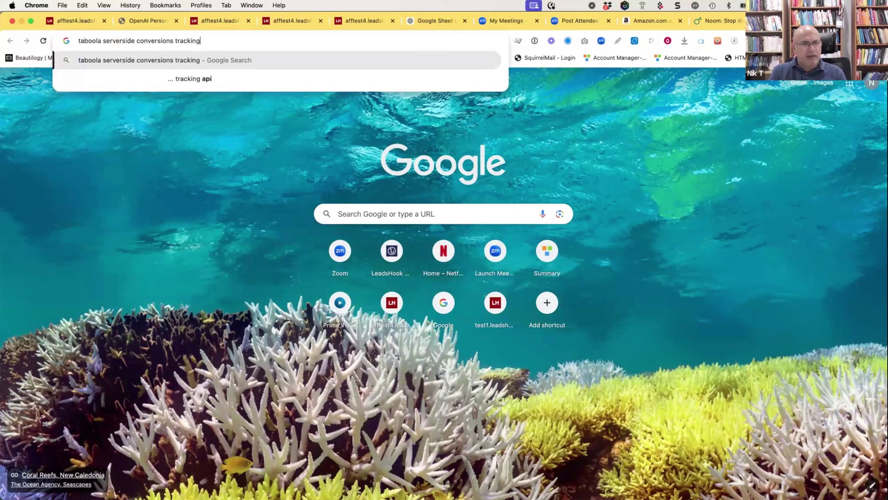
{"action": "key", "text": "Return"}
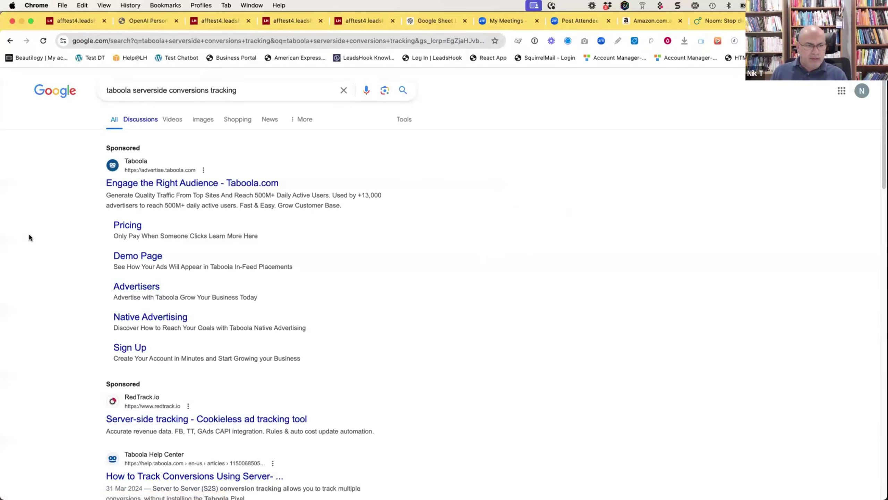
Open Taboola's help article on server-to-server conversion tracking and examine its setup instructions through the postback URL section
{"action": "scroll", "coordinate": [79, 221], "scroll_direction": "down", "scroll_amount": 5}
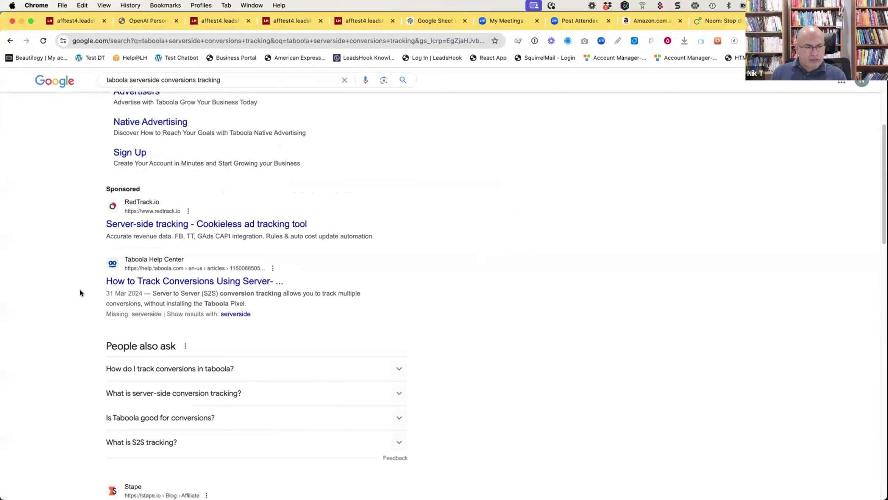
{"action": "left_click", "coordinate": [159, 284]}
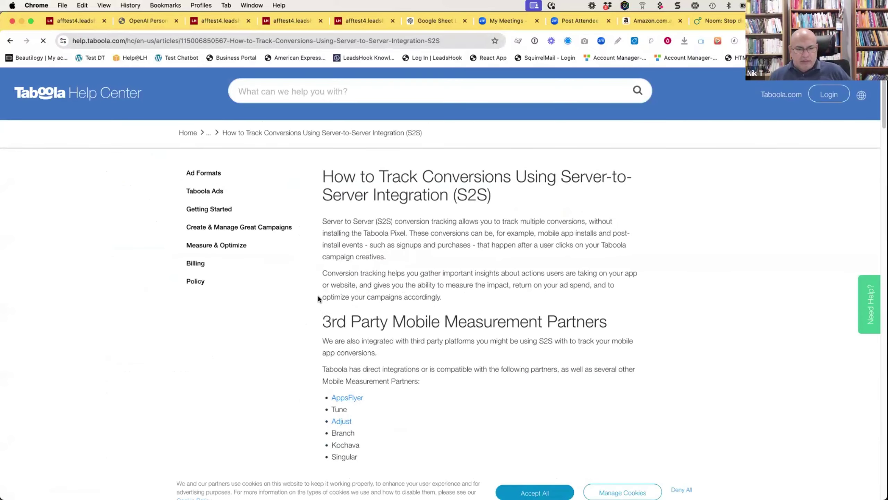
{"action": "scroll", "coordinate": [549, 208], "scroll_direction": "down", "scroll_amount": 5}
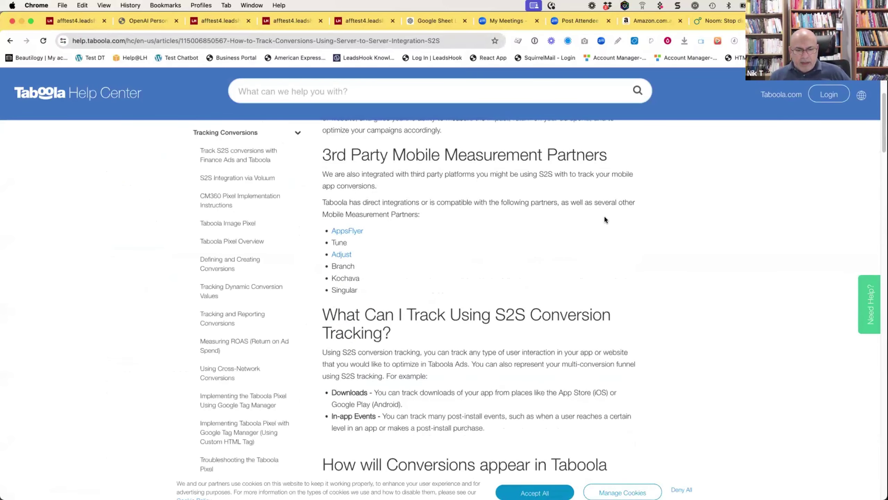
{"action": "scroll", "coordinate": [757, 224], "scroll_direction": "down", "scroll_amount": 15}
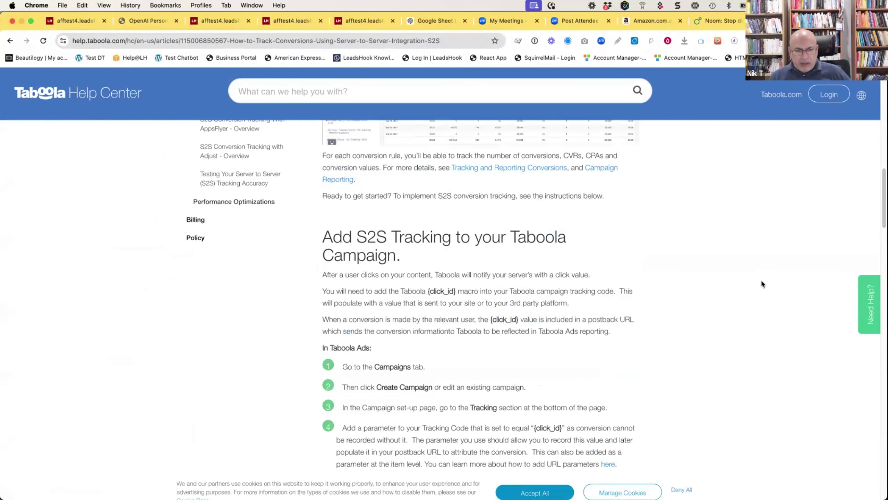
{"action": "scroll", "coordinate": [753, 275], "scroll_direction": "down", "scroll_amount": 5}
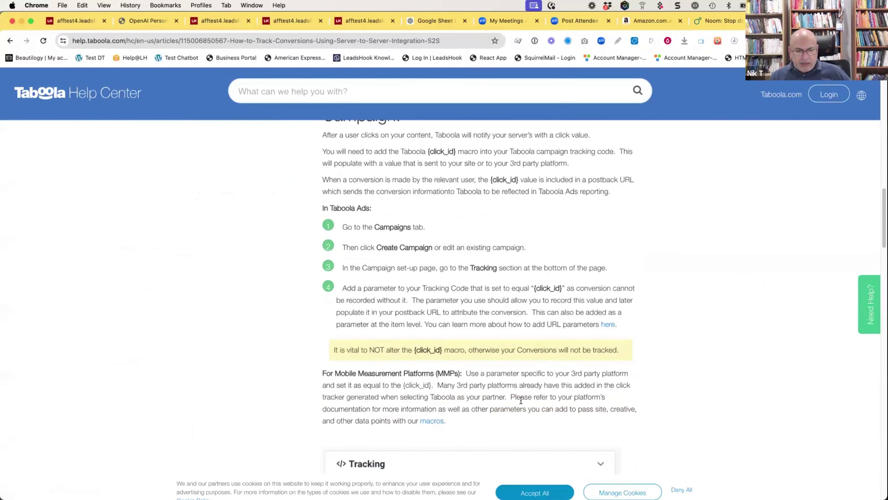
{"action": "scroll", "coordinate": [458, 318], "scroll_direction": "down", "scroll_amount": 8}
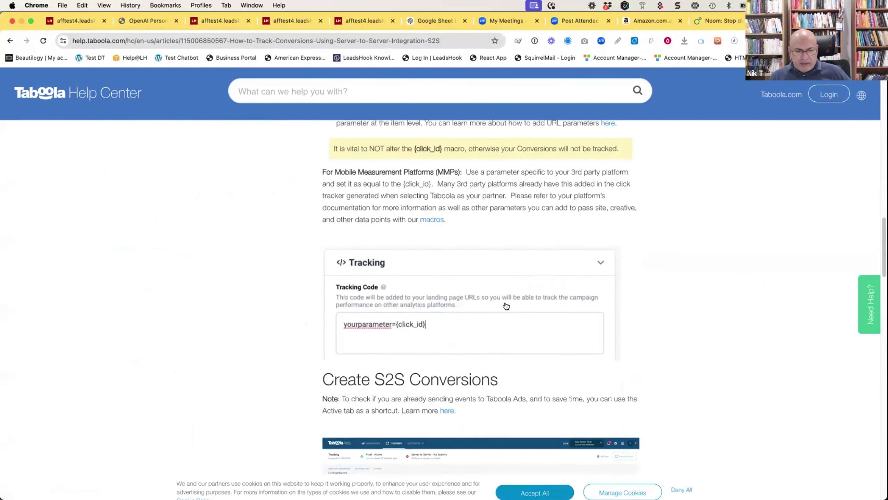
{"action": "scroll", "coordinate": [587, 287], "scroll_direction": "down", "scroll_amount": 15}
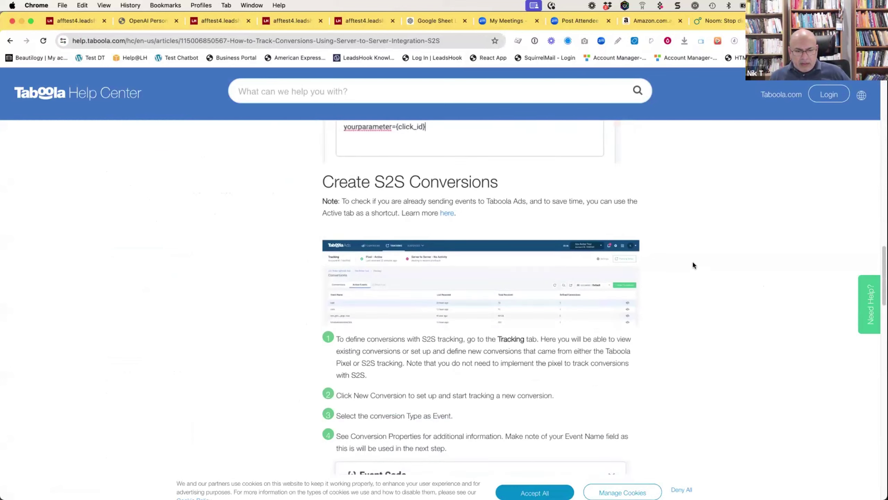
{"action": "scroll", "coordinate": [705, 249], "scroll_direction": "down", "scroll_amount": 3}
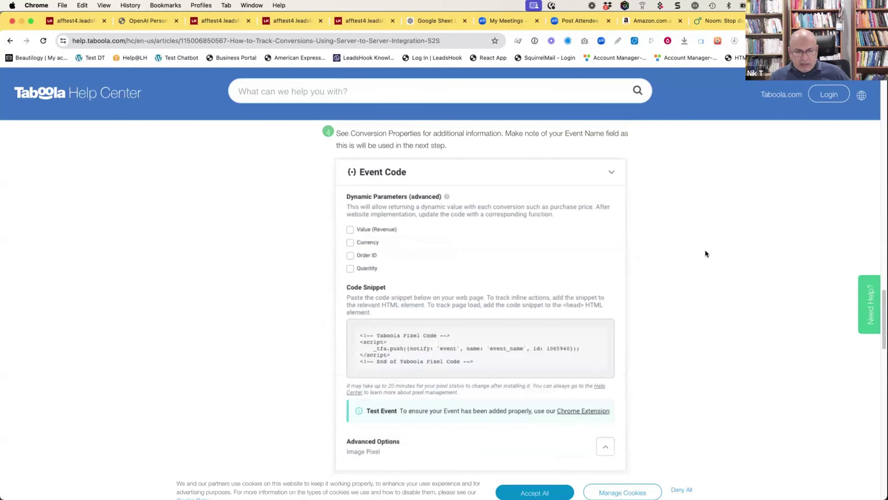
{"action": "scroll", "coordinate": [705, 247], "scroll_direction": "down", "scroll_amount": 13}
{"action": "scroll", "coordinate": [724, 210], "scroll_direction": "up", "scroll_amount": 2}
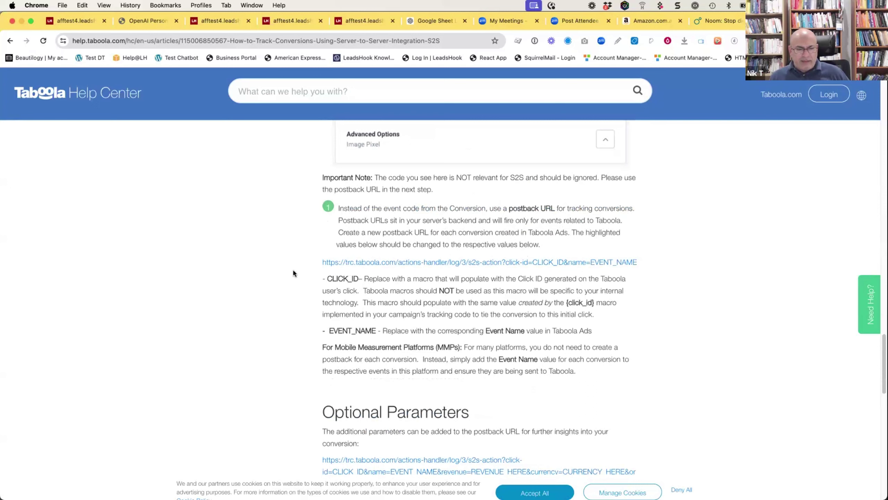
{"action": "left_click_drag", "start_coordinate": [330, 124], "coordinate": [653, 263]}
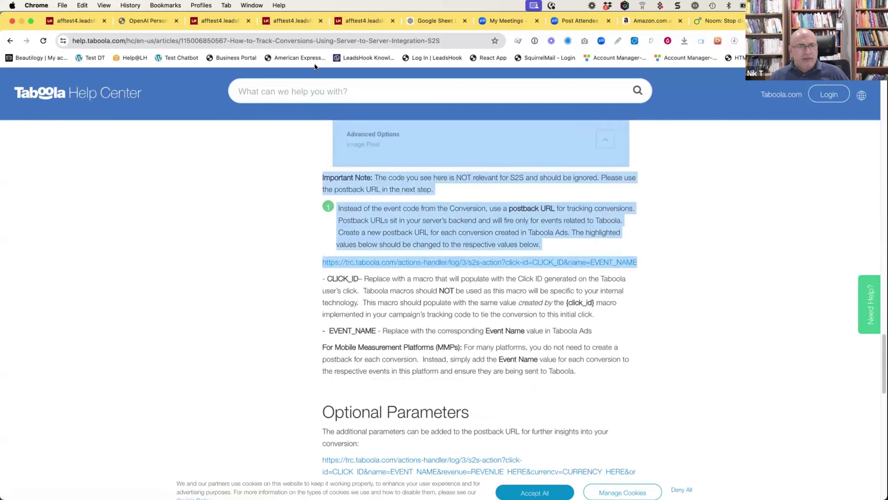
Copy the web address of the Taboola server-to-server conversions article
{"action": "left_click", "coordinate": [311, 38]}
{"action": "right_click", "coordinate": [312, 38]}
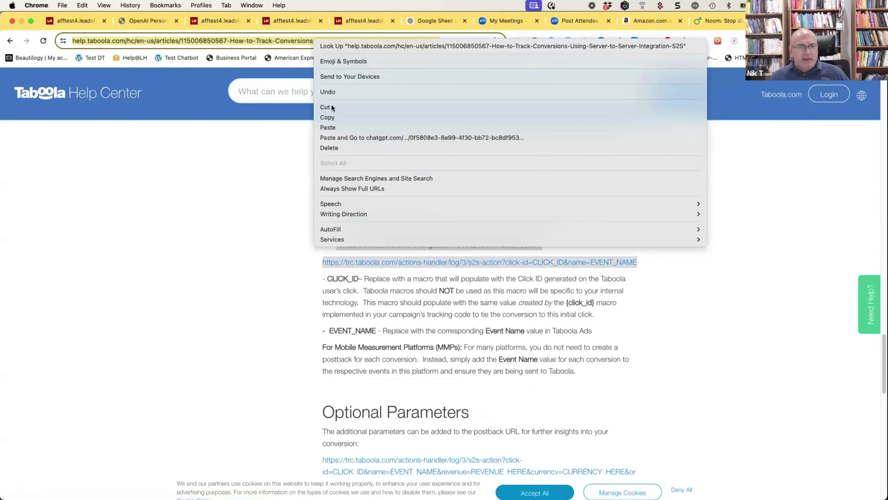
{"action": "left_click", "coordinate": [336, 114]}
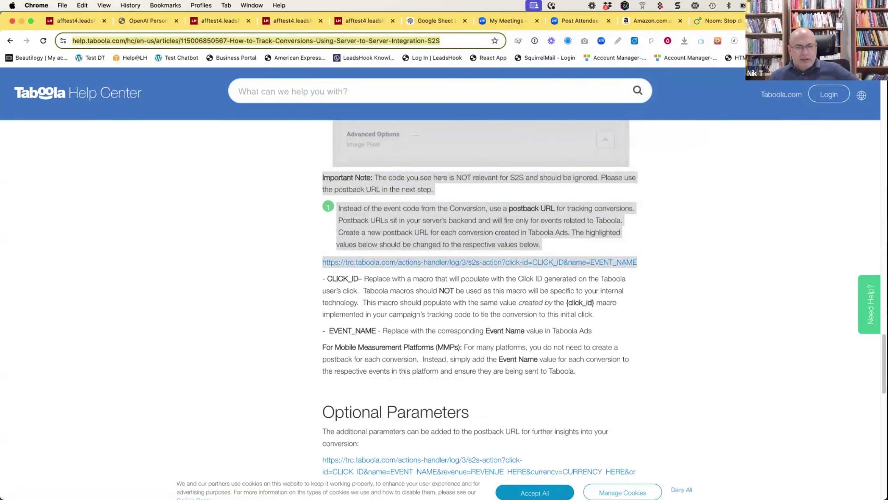
Copy the link address of the postback URL containing the CLICK_ID and EVENT_NAME placeholders in the Taboola article
{"action": "left_click", "coordinate": [236, 317]}
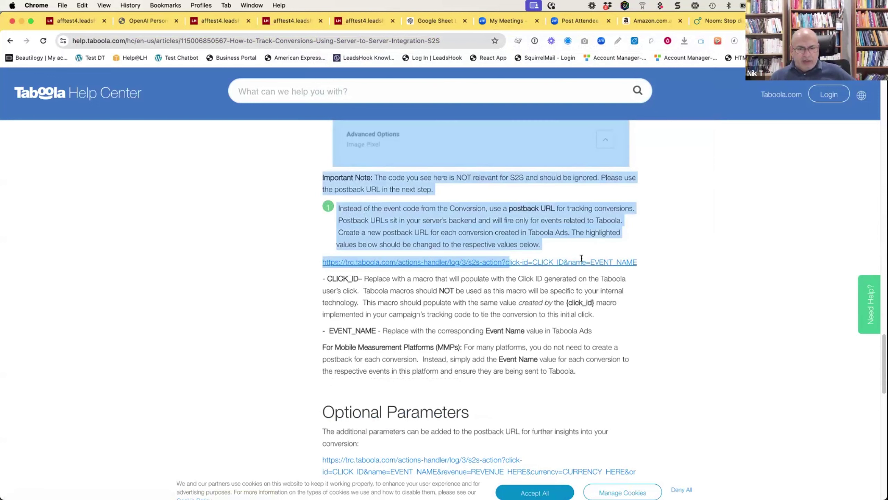
{"action": "left_click", "coordinate": [314, 266]}
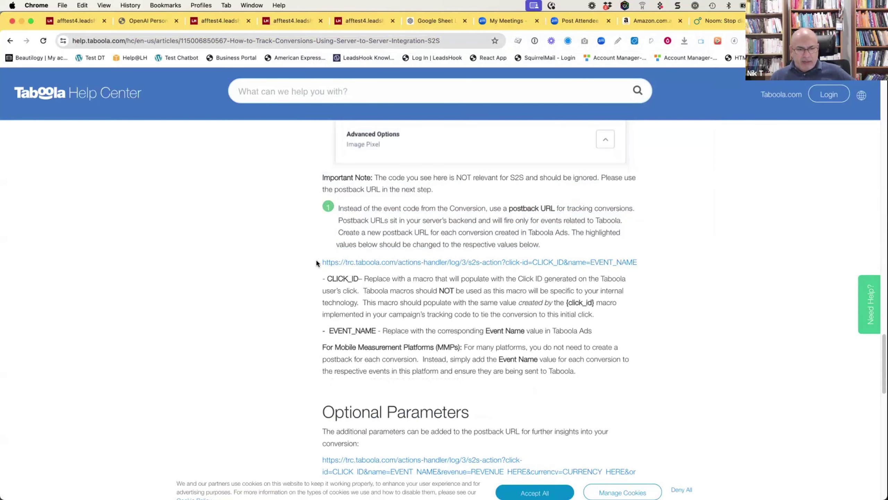
{"action": "triple_click", "coordinate": [318, 262]}
{"action": "right_click", "coordinate": [332, 263]}
{"action": "left_click", "coordinate": [364, 312]}
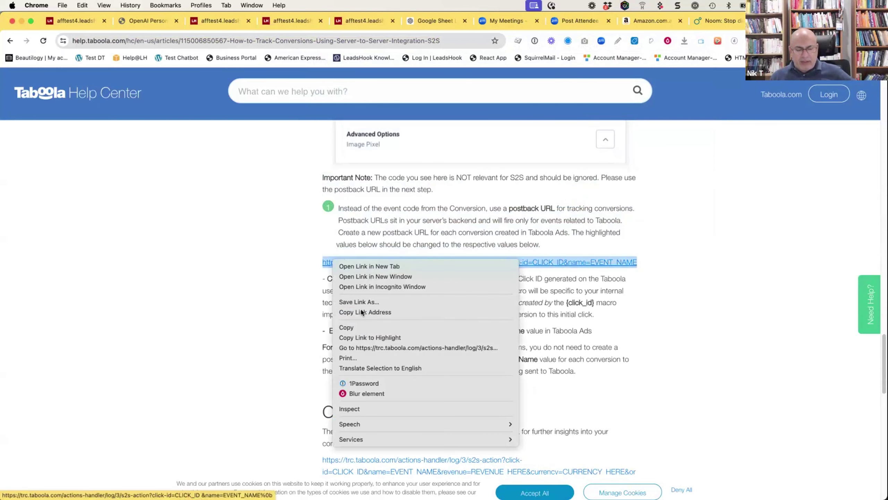
Add a blank webhook node to the decision tree that checks for duplicate leads in LeadsHook
{"action": "left_click", "coordinate": [76, 20]}
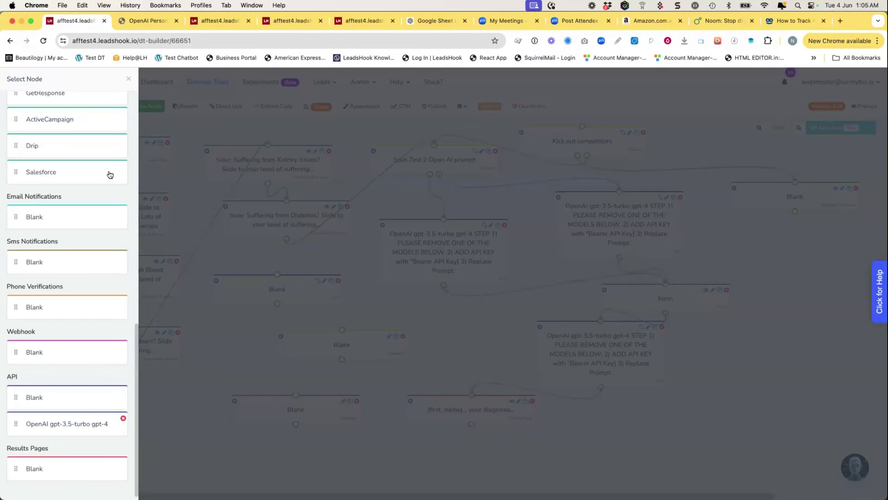
{"action": "left_click", "coordinate": [210, 20]}
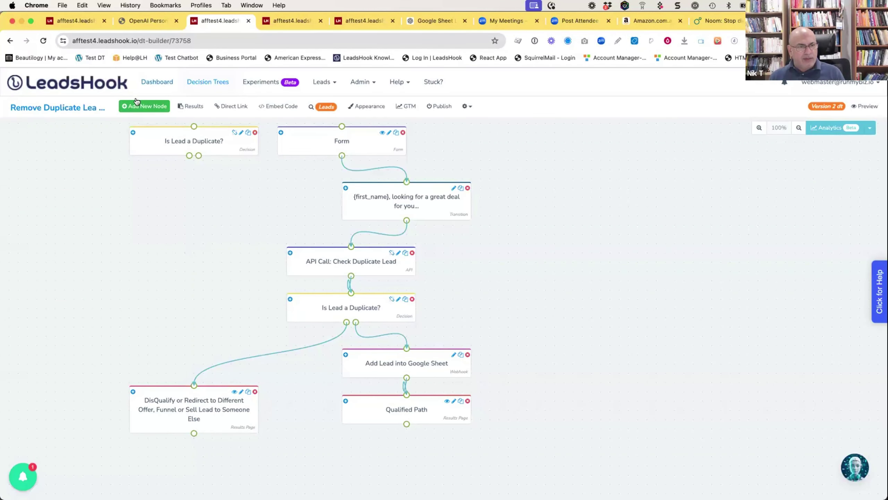
{"action": "left_click", "coordinate": [144, 107]}
{"action": "scroll", "coordinate": [70, 315], "scroll_direction": "down", "scroll_amount": 10}
{"action": "left_click_drag", "start_coordinate": [99, 355], "coordinate": [682, 298]}
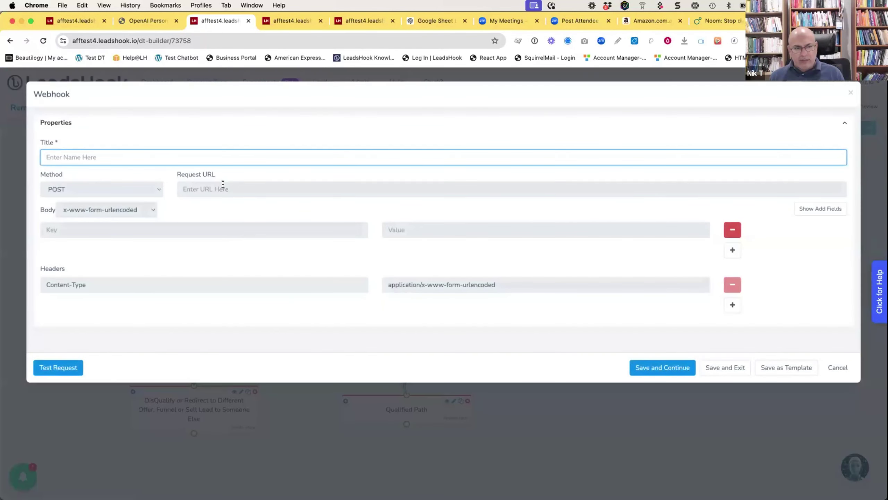
Paste the copied Taboola postback URL as the webhook's request URL and highlight its click ID and event name placeholders
{"action": "left_click", "coordinate": [222, 186]}
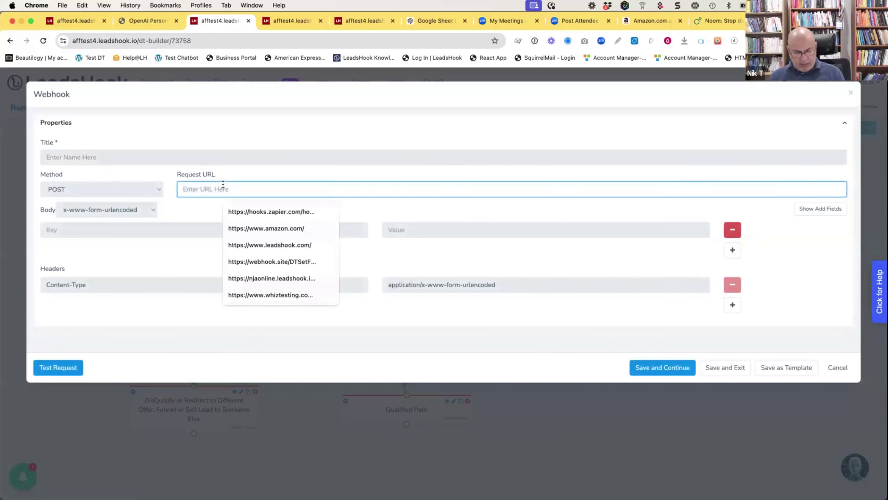
{"action": "key", "text": "super+v"}
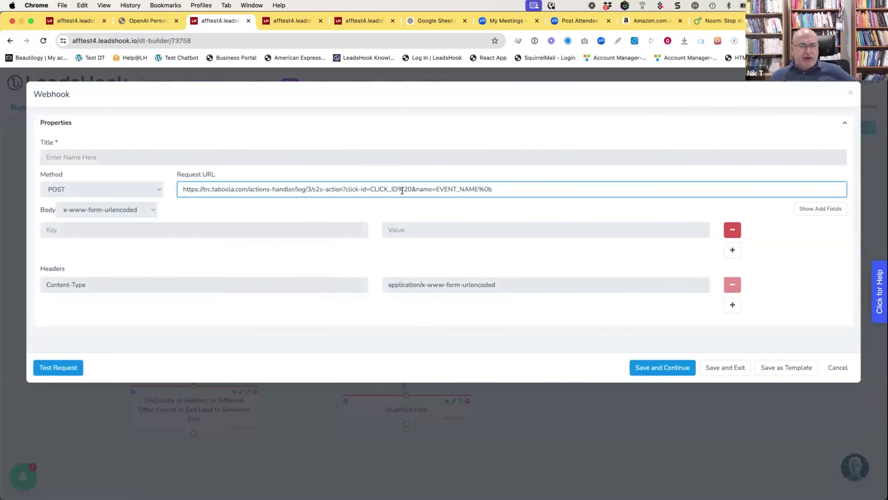
{"action": "left_click_drag", "start_coordinate": [410, 188], "coordinate": [373, 186]}
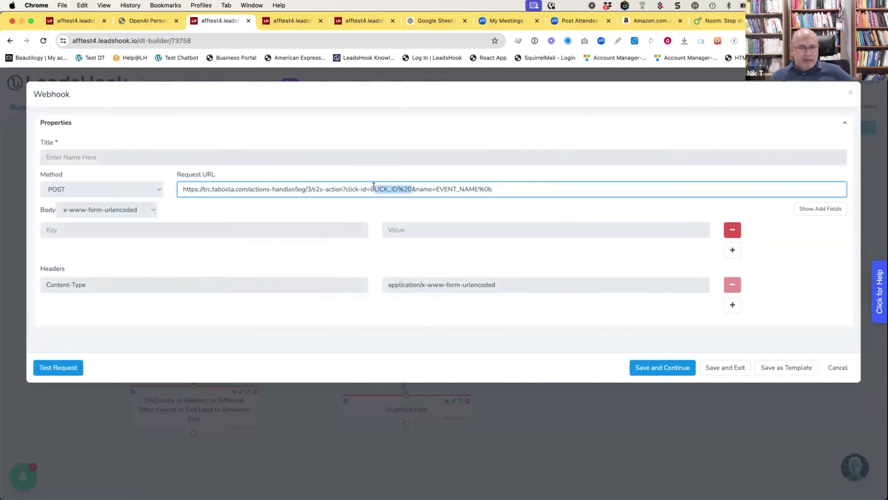
{"action": "left_click_drag", "start_coordinate": [437, 189], "coordinate": [497, 189]}
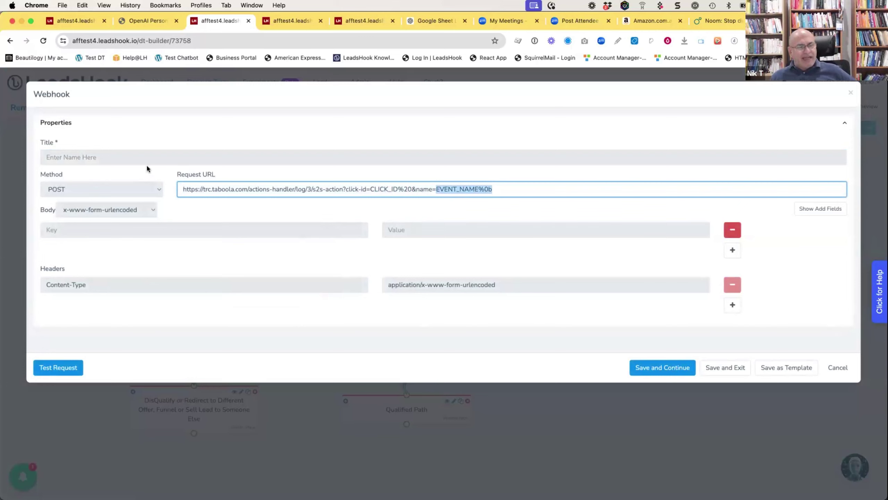
Title the webhook LEAD CONVERSION and set its request body format to JSON
{"action": "left_click", "coordinate": [154, 156]}
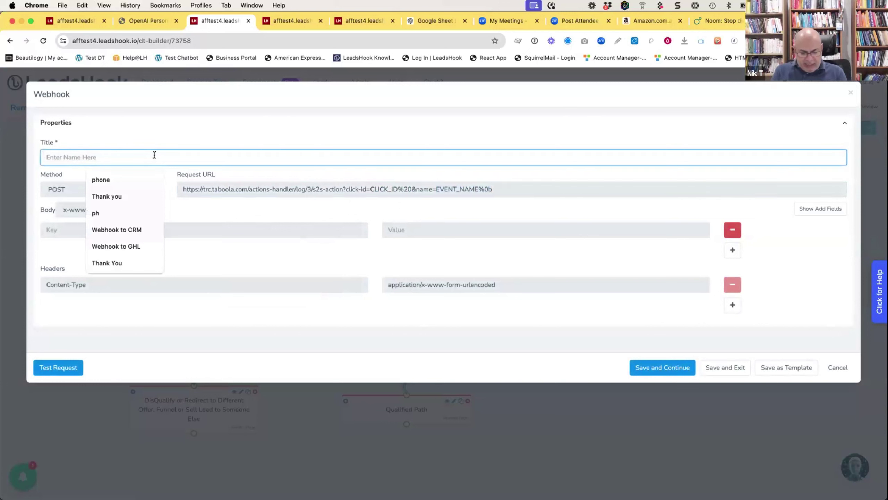
{"action": "type", "text": "LEAD CONVERSON"}
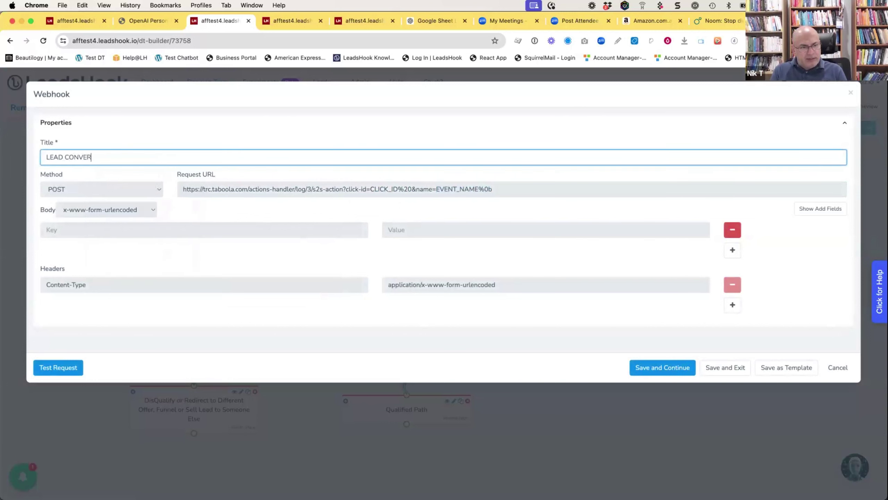
{"action": "key", "text": "BackSpace"}
{"action": "key", "text": "BackSpace"}
{"action": "type", "text": "ION"}
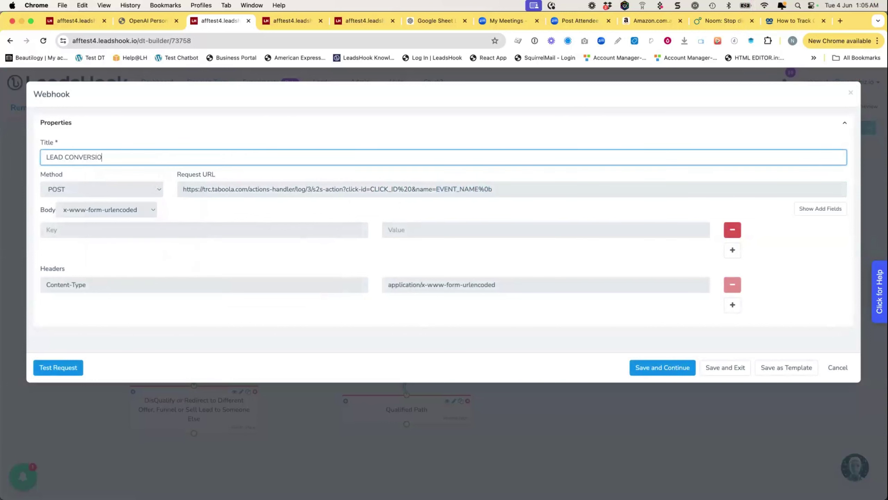
{"action": "left_click", "coordinate": [110, 207]}
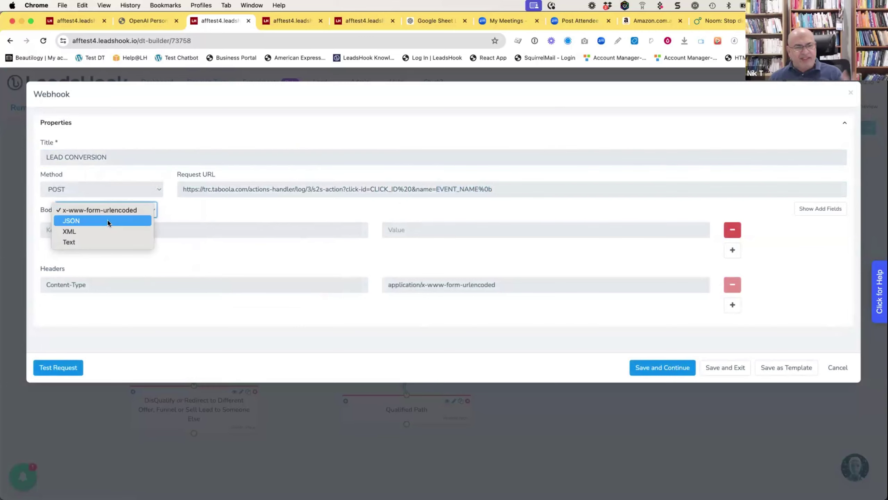
{"action": "left_click", "coordinate": [109, 221]}
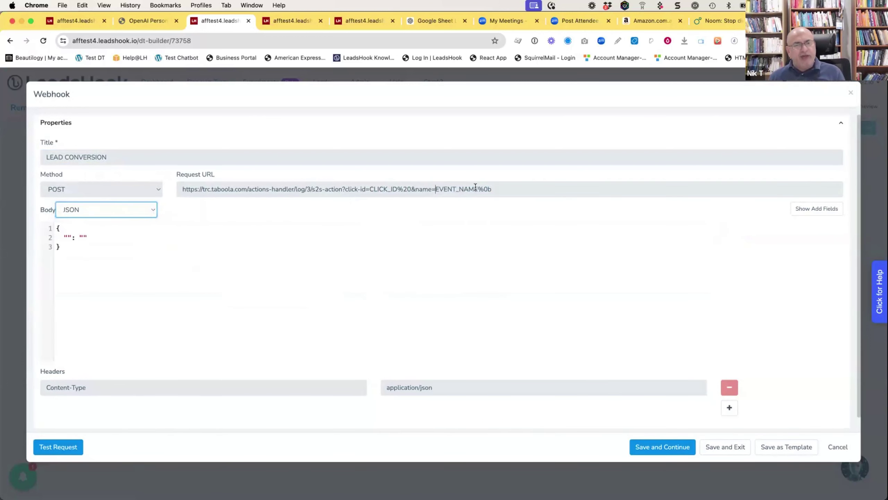
{"action": "left_click_drag", "start_coordinate": [475, 186], "coordinate": [500, 186]}
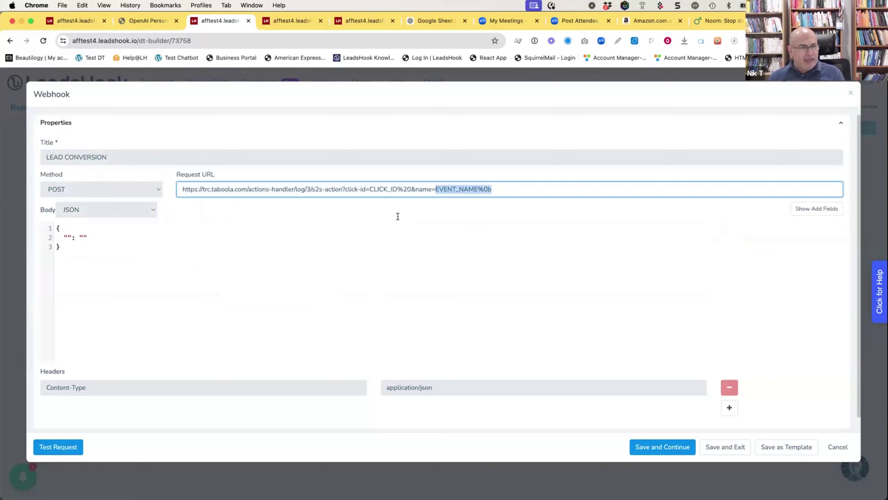
Save the webhook and place its node in the empty canvas area beside the API Call: Check Duplicate Lead node
{"action": "left_click", "coordinate": [722, 448]}
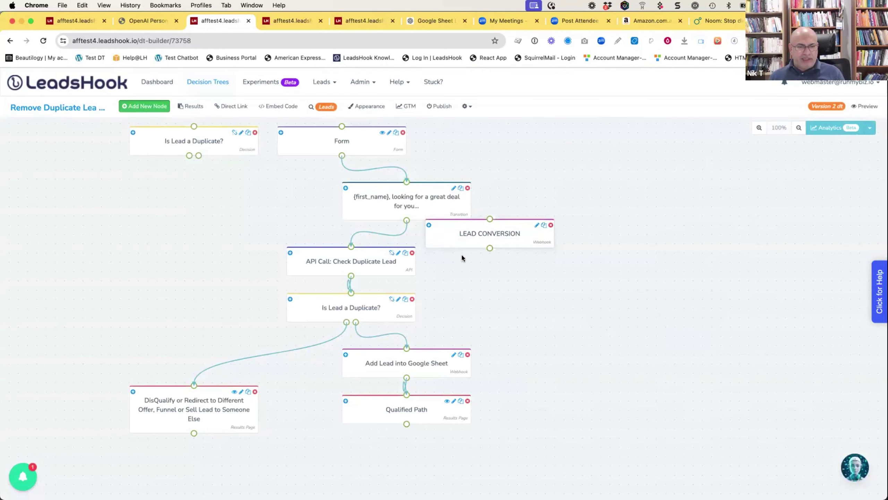
{"action": "left_click_drag", "start_coordinate": [442, 238], "coordinate": [563, 322]}
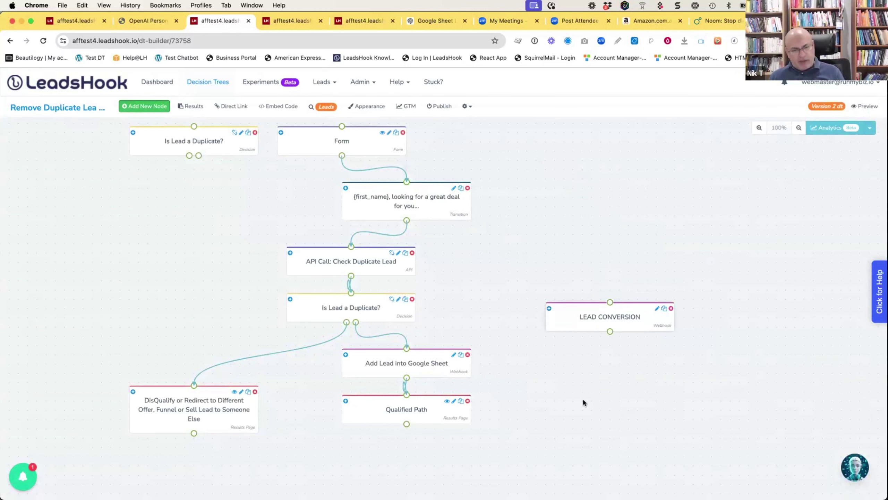
{"action": "left_click_drag", "start_coordinate": [583, 402], "coordinate": [593, 268]}
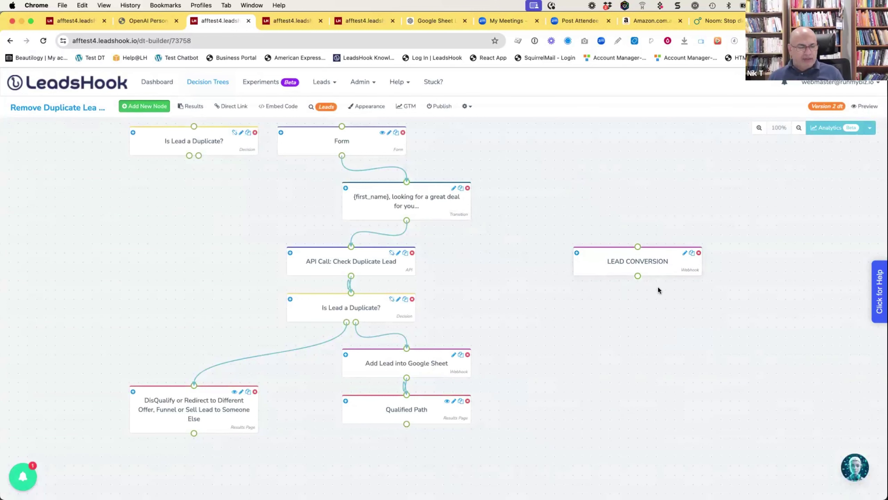
Reopen the LEAD CONVERSION webhook and consult the Facebook ServerSide API example on the PowerPoint slide before returning to Chrome
{"action": "double_click", "coordinate": [545, 275]}
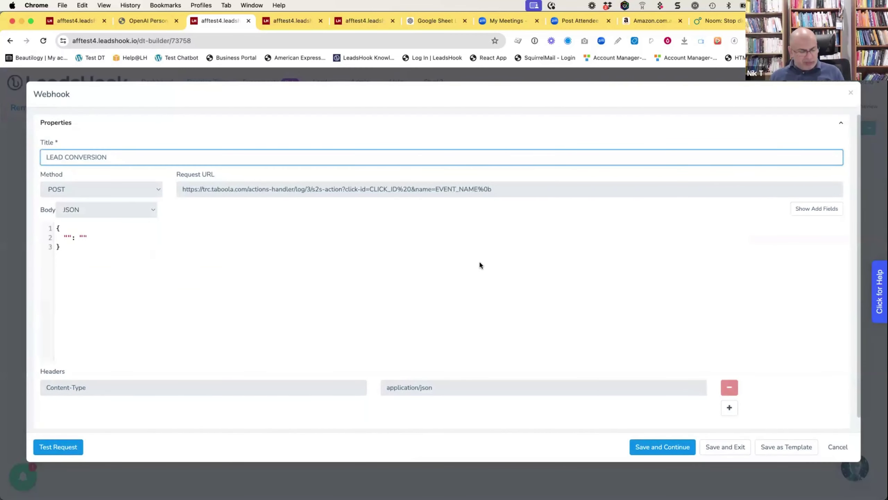
{"action": "key", "text": "super+Tab"}
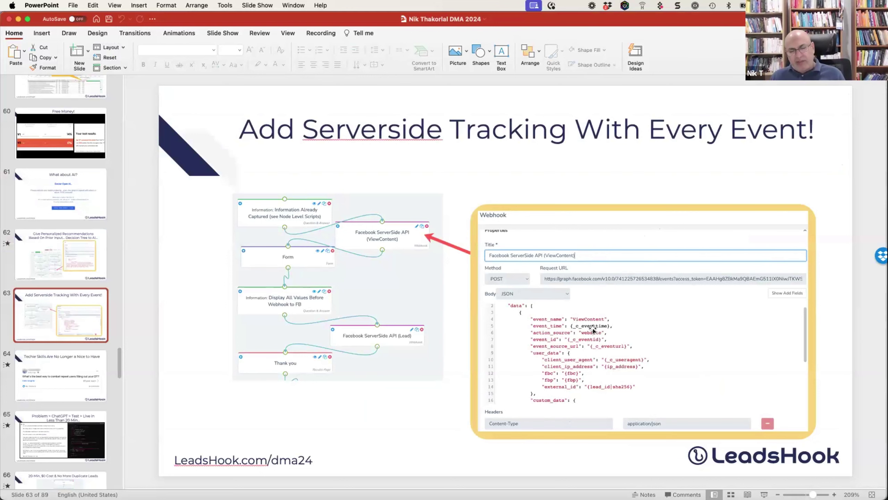
{"action": "key", "text": "super+Tab"}
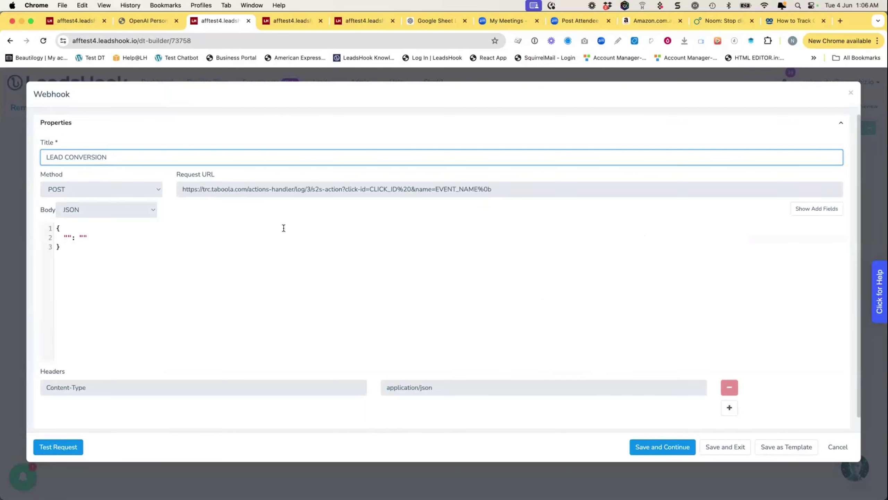
Clear the default JSON content from the webhook's request body
{"action": "left_click", "coordinate": [72, 246]}
{"action": "key", "text": "super+a"}
{"action": "key", "text": "BackSpace"}
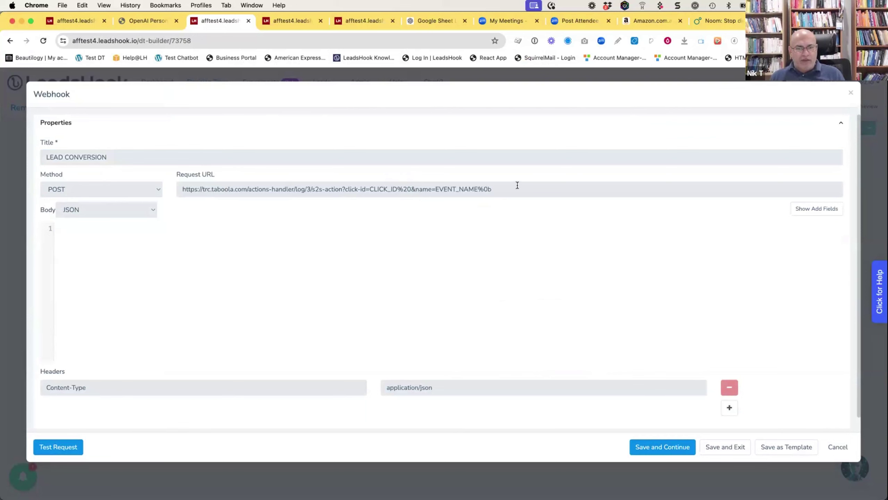
Wrap the CLICK_ID%20 and EVENT_NAME%0b placeholders in the request URL in curly braces
{"action": "left_click_drag", "start_coordinate": [517, 185], "coordinate": [154, 185]}
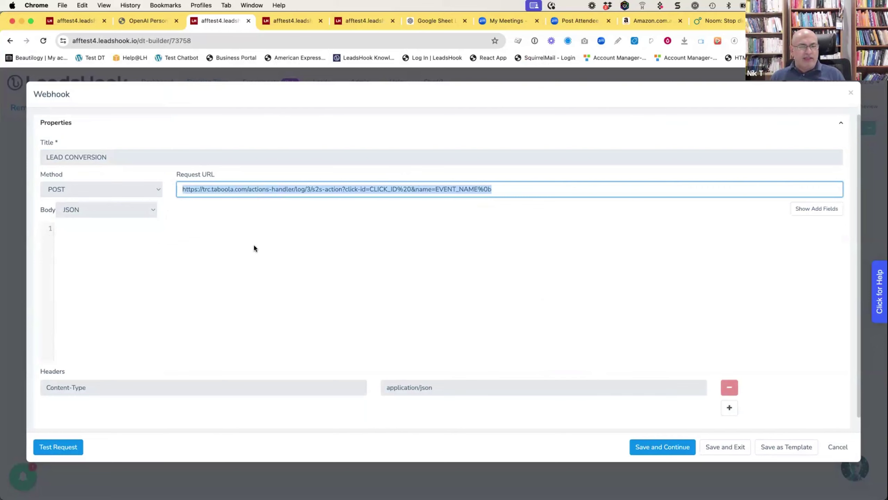
{"action": "left_click", "coordinate": [360, 190]}
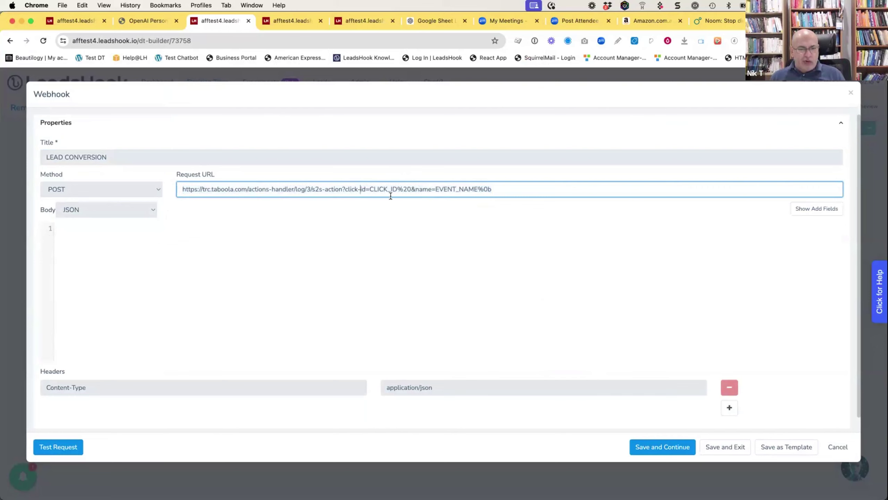
{"action": "left_click", "coordinate": [411, 189]}
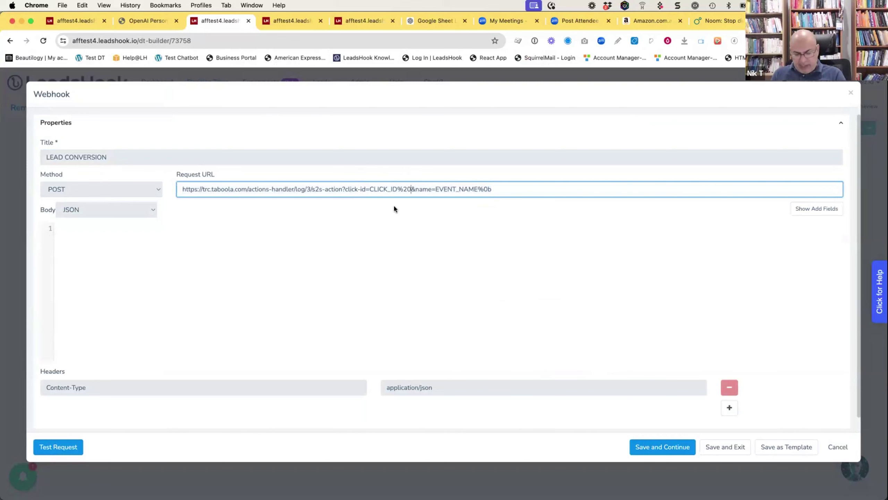
{"action": "type", "text": ")"}
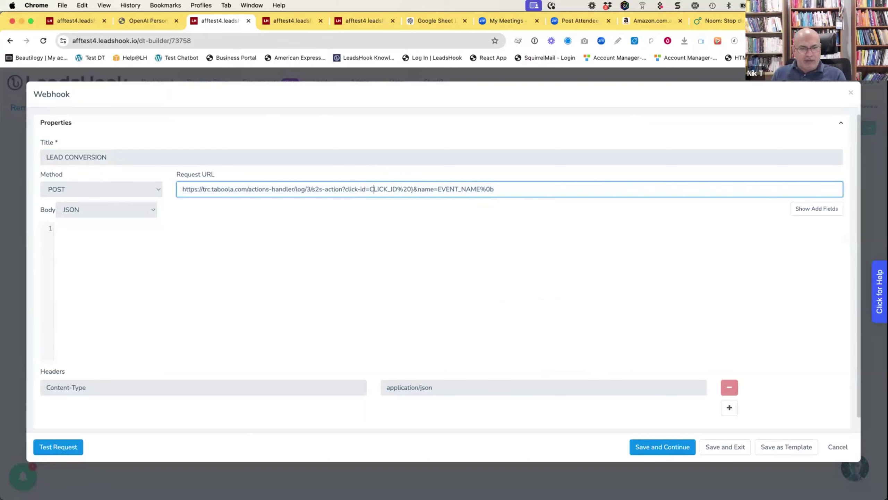
{"action": "type", "text": "{"}
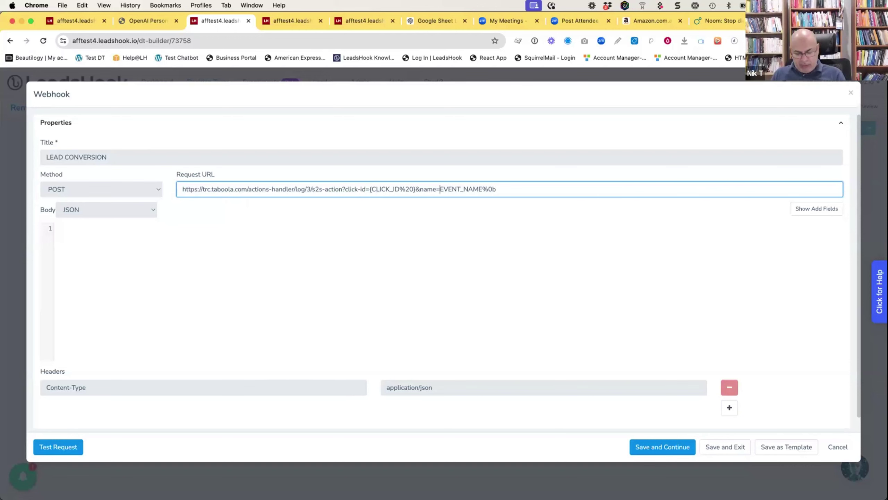
{"action": "type", "text": "{"}
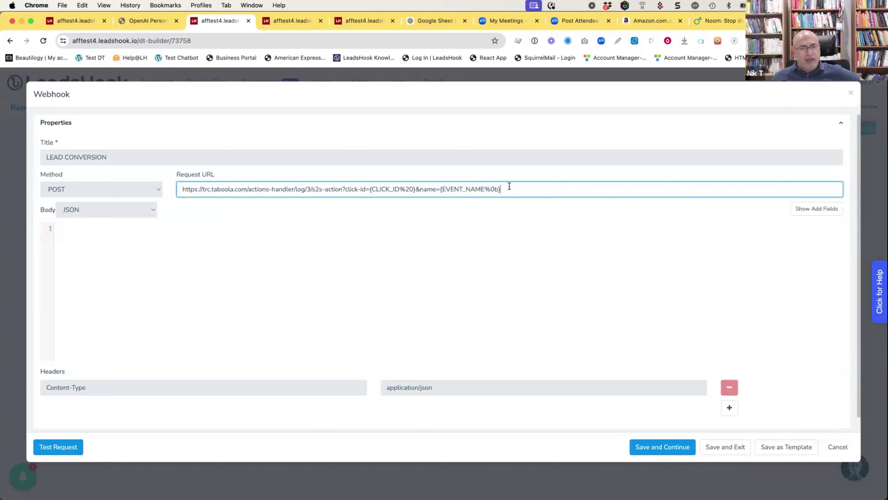
Replace the braced event name placeholder at the end of the request URL with VIEW
{"action": "left_click_drag", "start_coordinate": [509, 188], "coordinate": [439, 192]}
{"action": "key", "text": "BackSpace"}
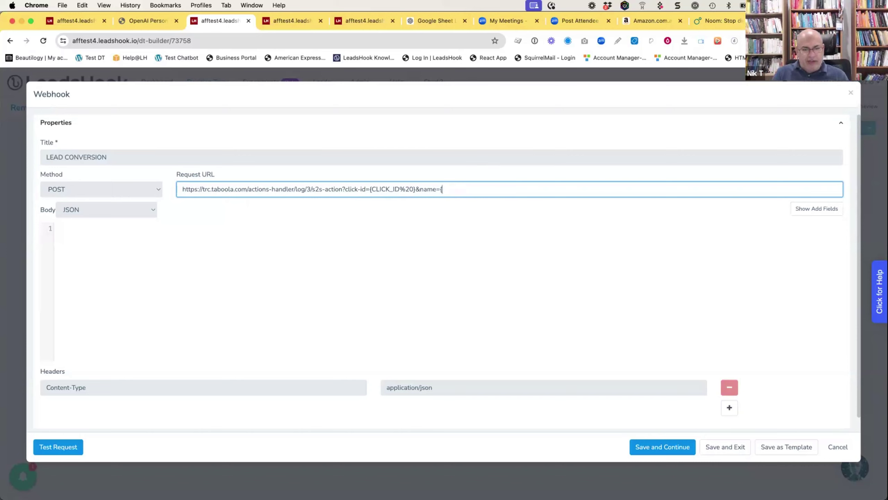
{"action": "type", "text": "LEAD"}
{"action": "key", "text": "BackSpace"}
{"action": "key", "text": "BackSpace"}
{"action": "key", "text": "BackSpace"}
{"action": "key", "text": "BackSpace"}
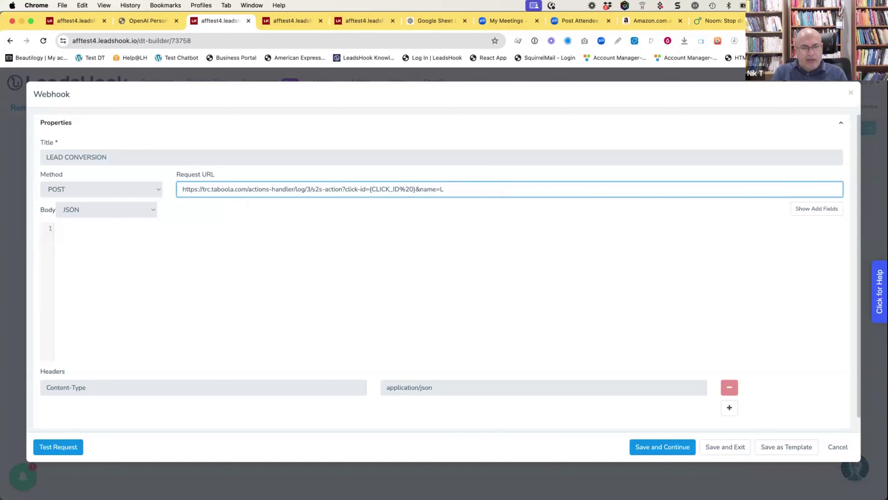
{"action": "type", "text": "VIEW"}
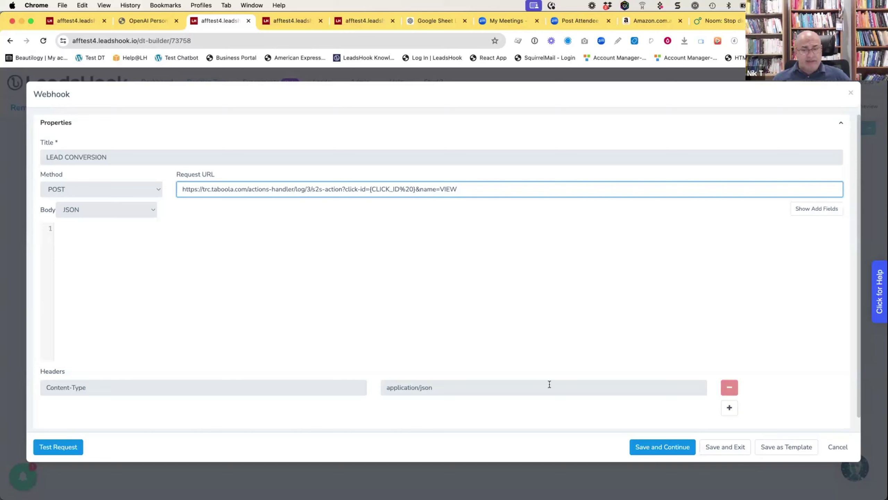
{"action": "left_click", "coordinate": [833, 448]}
{"action": "left_click", "coordinate": [529, 341]}
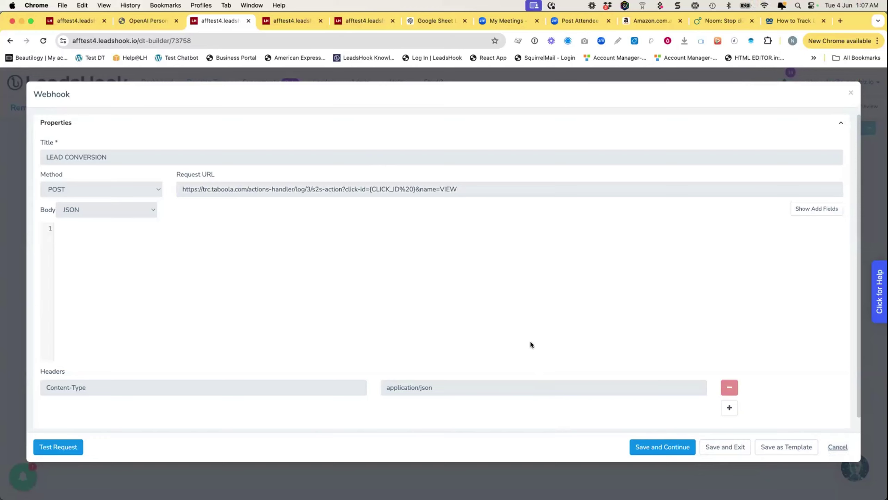
Set the name parameter at the end of the webhook's request URL to LEAD
{"action": "left_click", "coordinate": [469, 192]}
{"action": "key", "text": "BackSpace"}
{"action": "key", "text": "BackSpace"}
{"action": "key", "text": "BackSpace"}
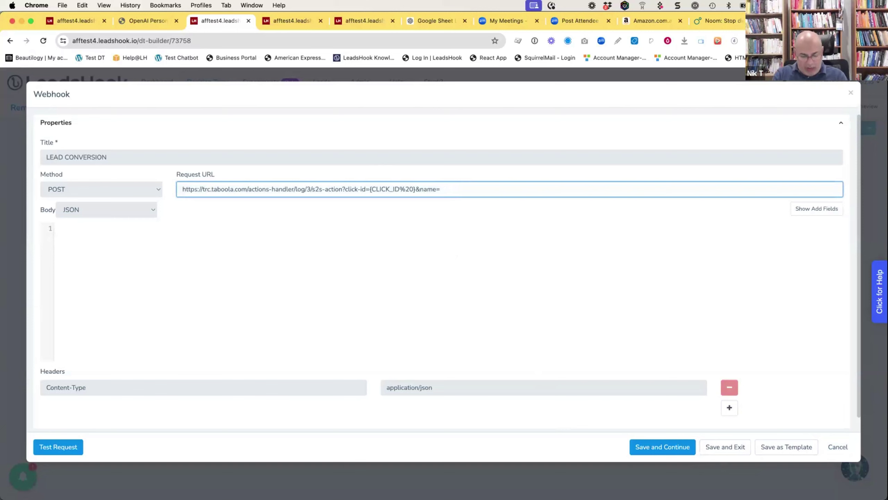
{"action": "type", "text": "LEAD"}
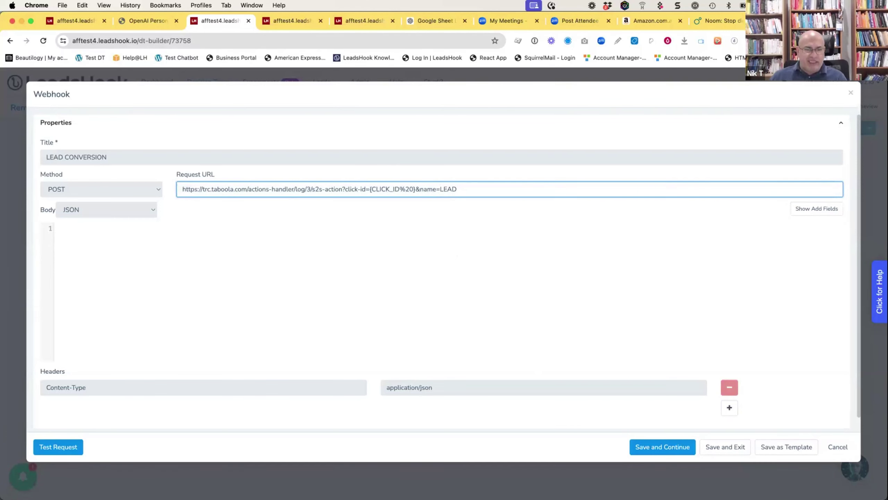
Save the webhook and rewire the flow so LEAD CONVERSION sits between Add Lead into Google Sheet and Qualified Path, replacing their direct connection
{"action": "left_click", "coordinate": [706, 442]}
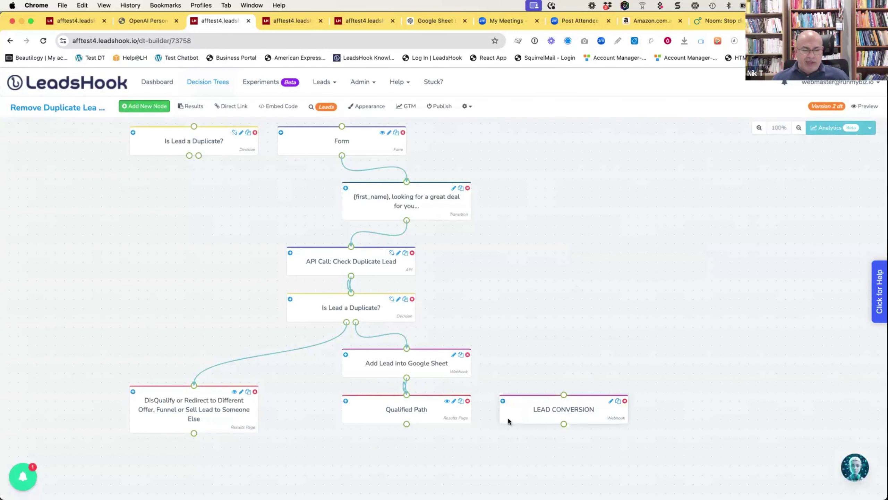
{"action": "left_click_drag", "start_coordinate": [437, 407], "coordinate": [400, 453]}
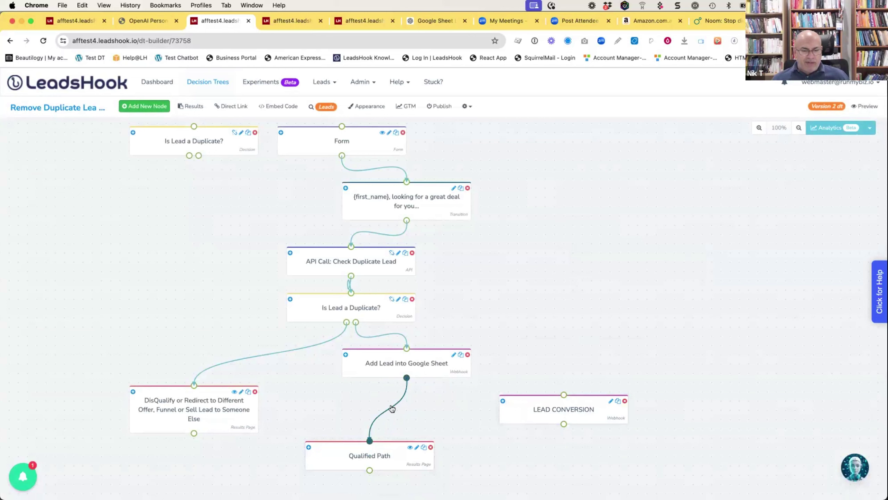
{"action": "left_click", "coordinate": [391, 407]}
{"action": "left_click_drag", "start_coordinate": [526, 412], "coordinate": [364, 414]}
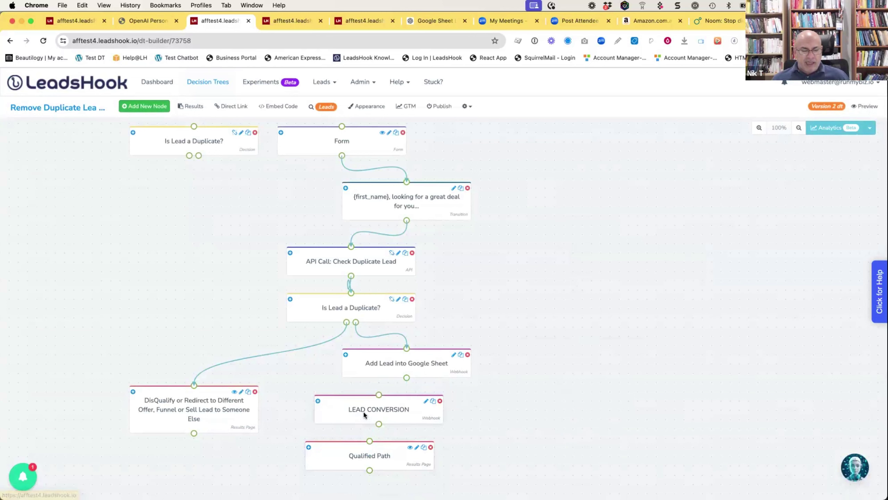
{"action": "left_click_drag", "start_coordinate": [406, 377], "coordinate": [370, 441]}
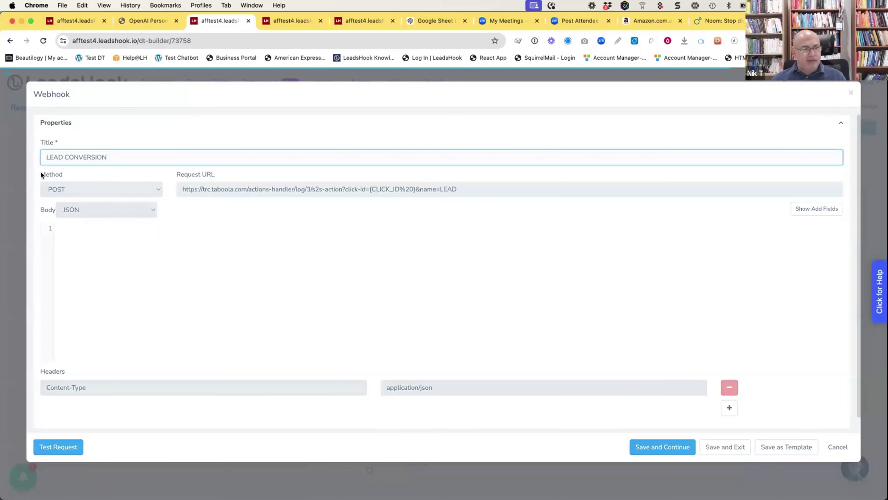
Rename the LEAD CONVERSION webhook as TABOOLA LEAD CONVERSION and save it, returning to the decision tree
{"action": "left_click", "coordinate": [46, 159]}
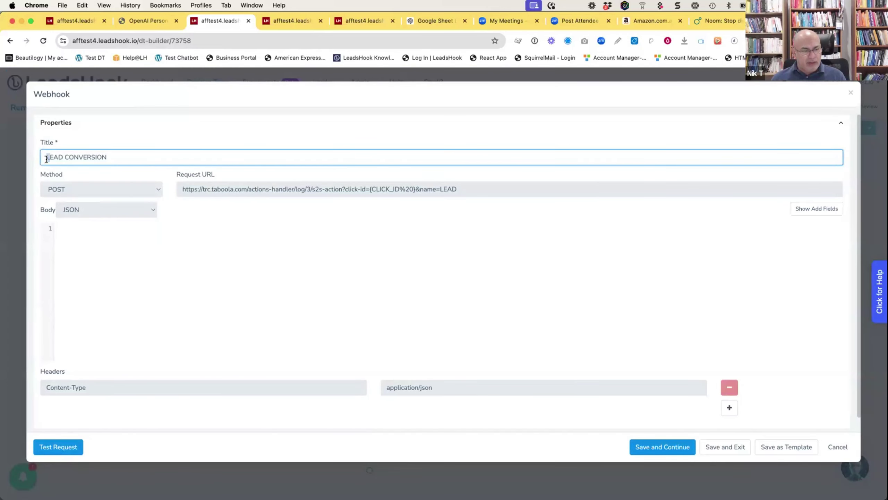
{"action": "type", "text": "TAB"}
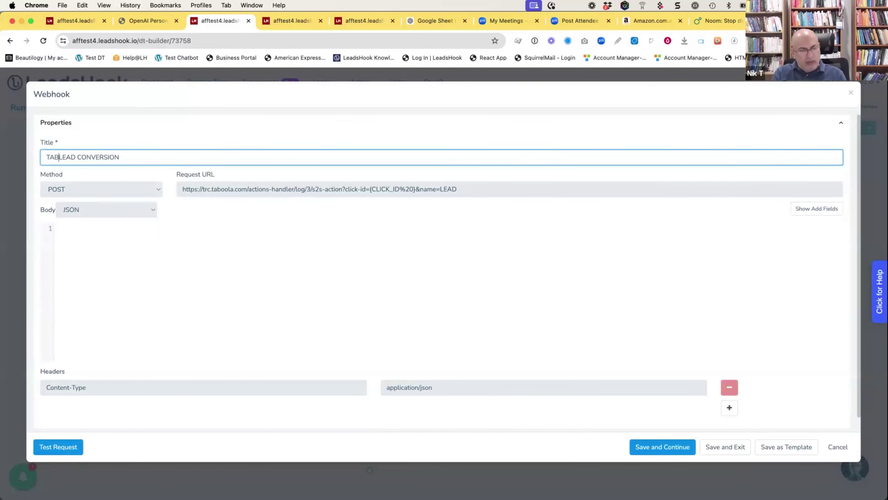
{"action": "type", "text": "OOLA"}
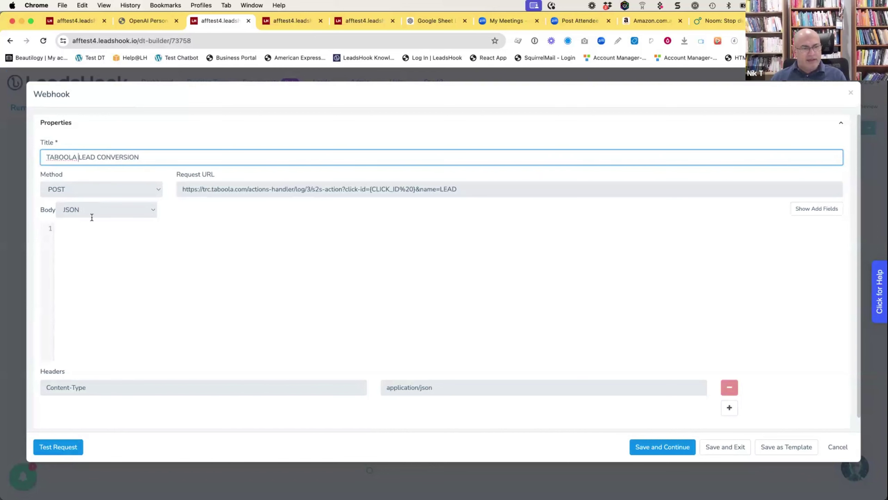
{"action": "left_click", "coordinate": [730, 448]}
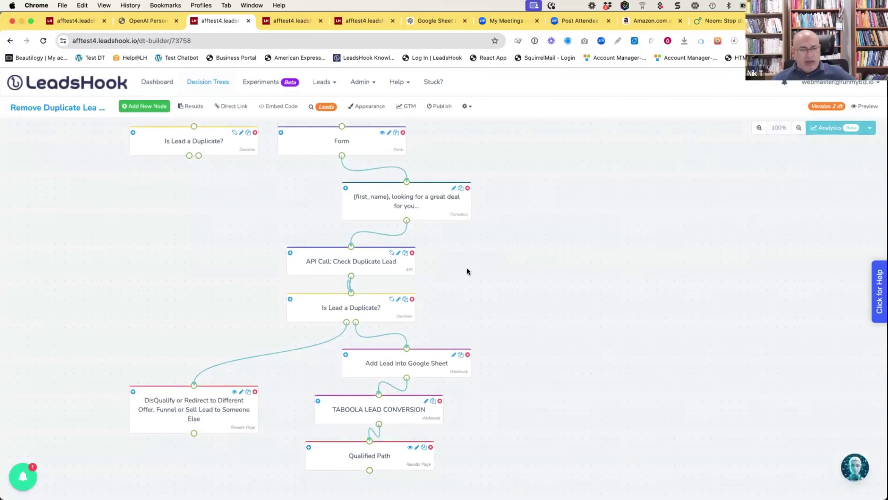